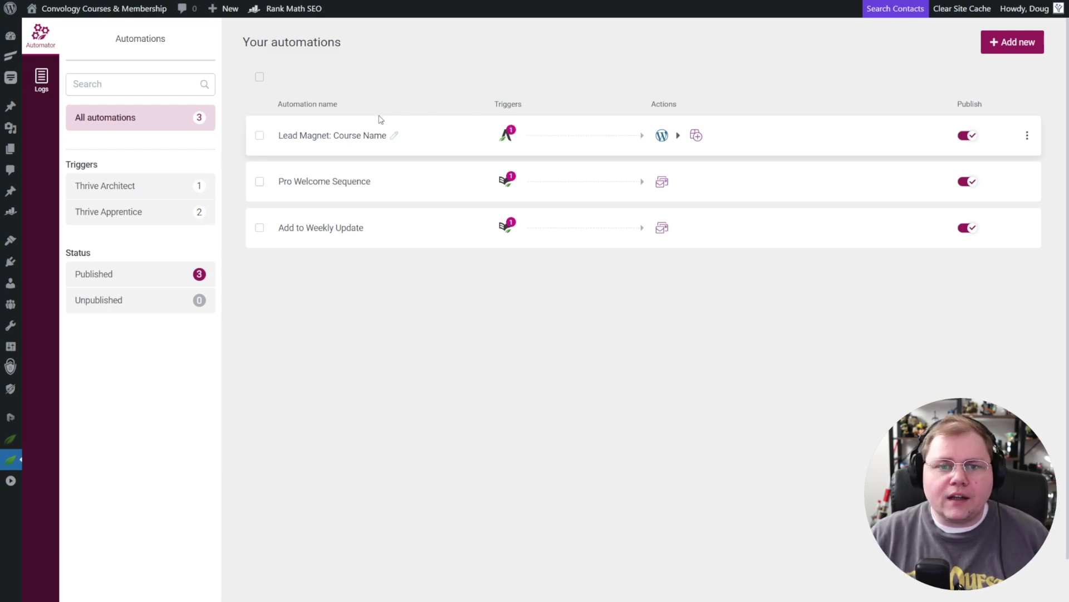
# Open the Lead Magnet: Course Name automation, then go back to the automations list.
pyautogui.click(1027, 135)
pyautogui.click(975, 167)
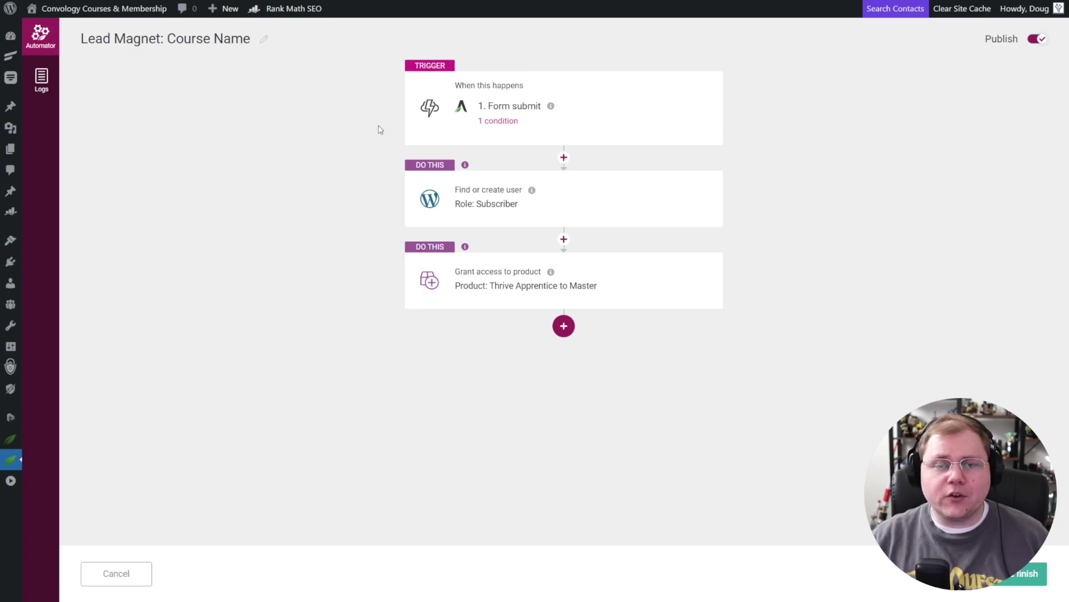
pyautogui.click(40, 35)
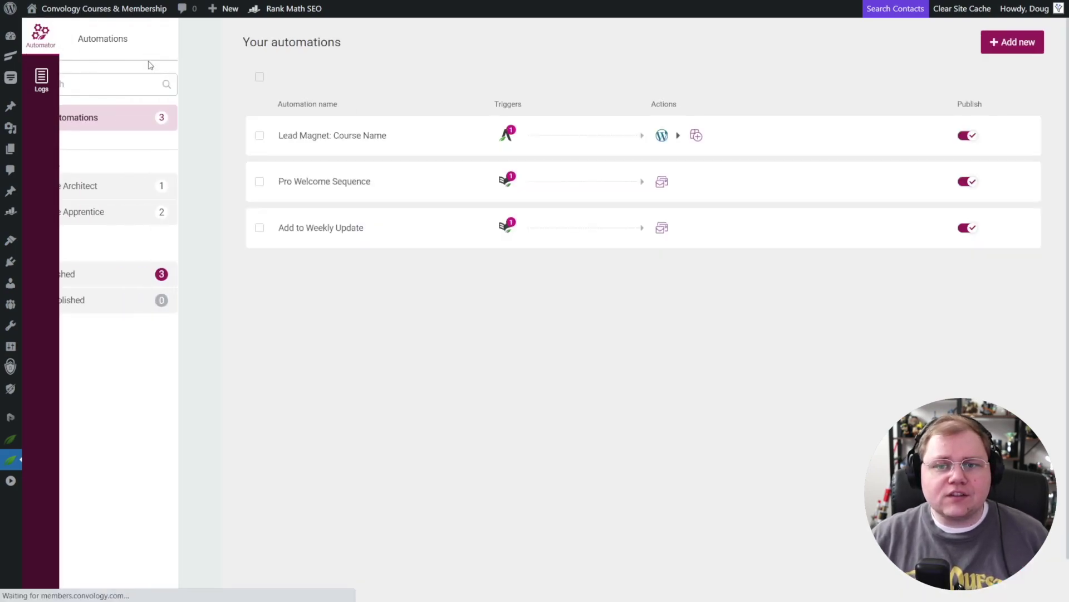
# Create a new automation with an Incoming webhook trigger and collapse its Incoming data section.
pyautogui.click(1015, 42)
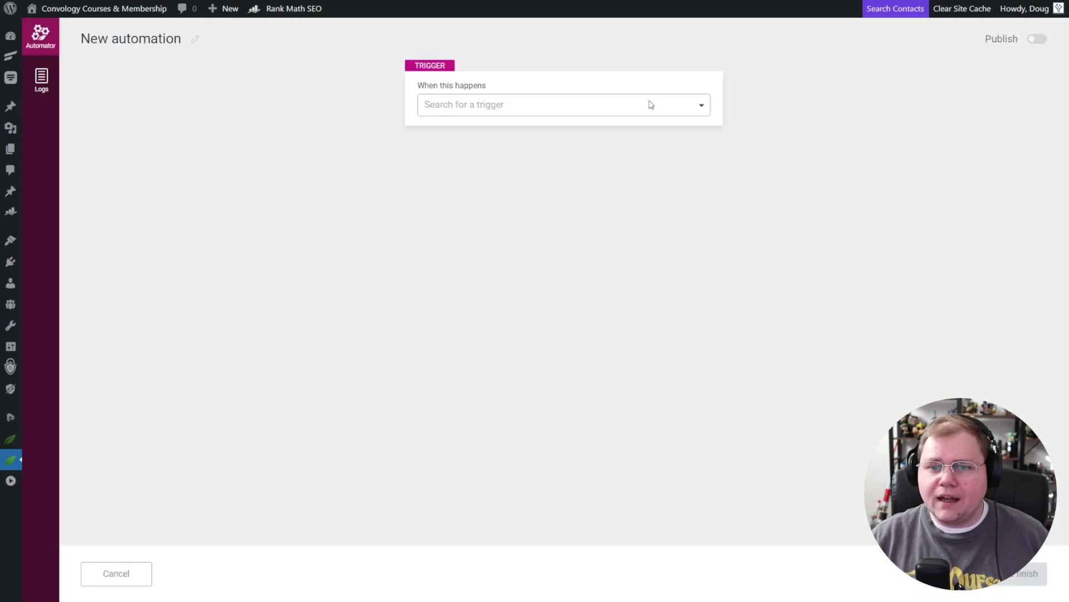
pyautogui.click(589, 105)
pyautogui.scroll(-5, 566, 183)
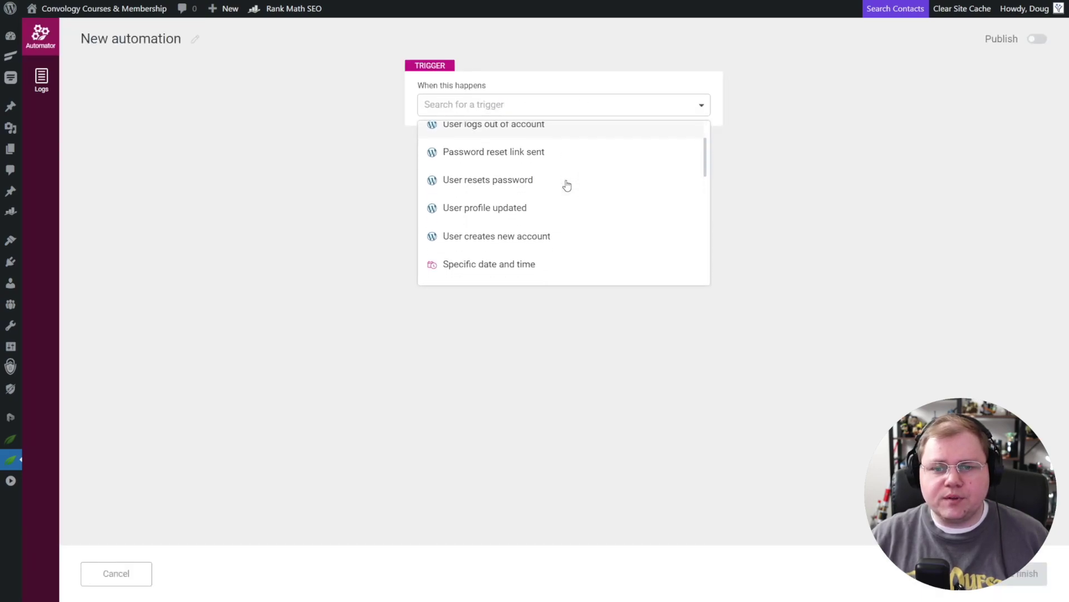
pyautogui.click(482, 235)
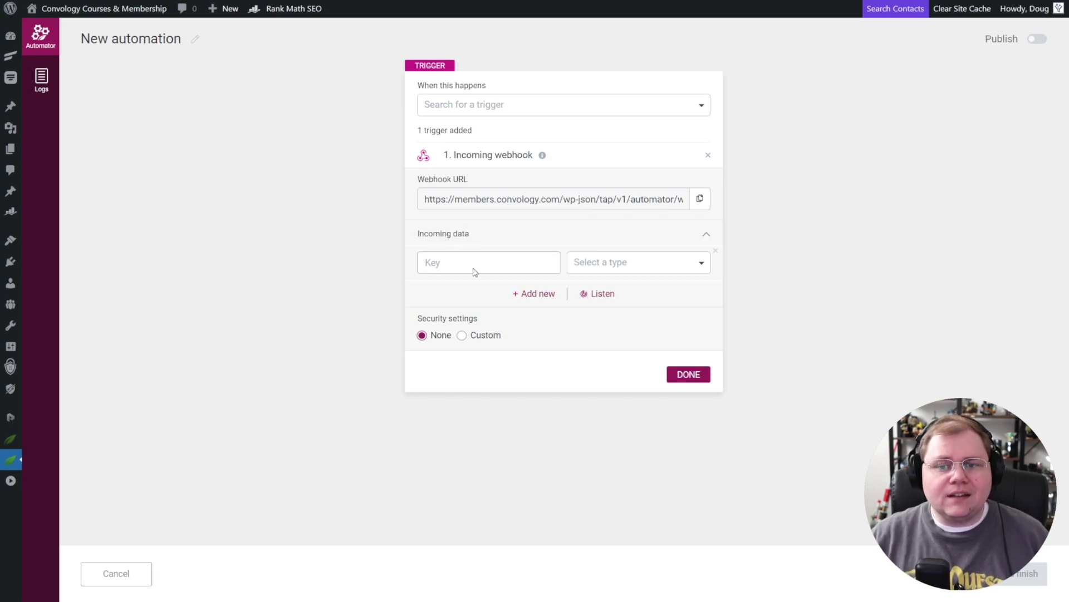
pyautogui.click(615, 266)
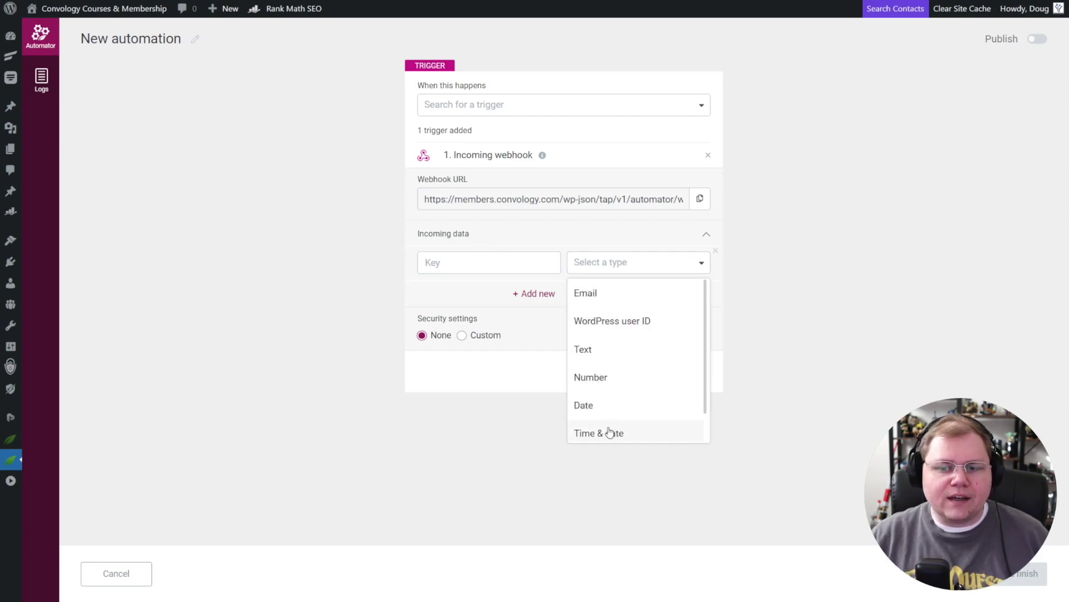
pyautogui.click(560, 239)
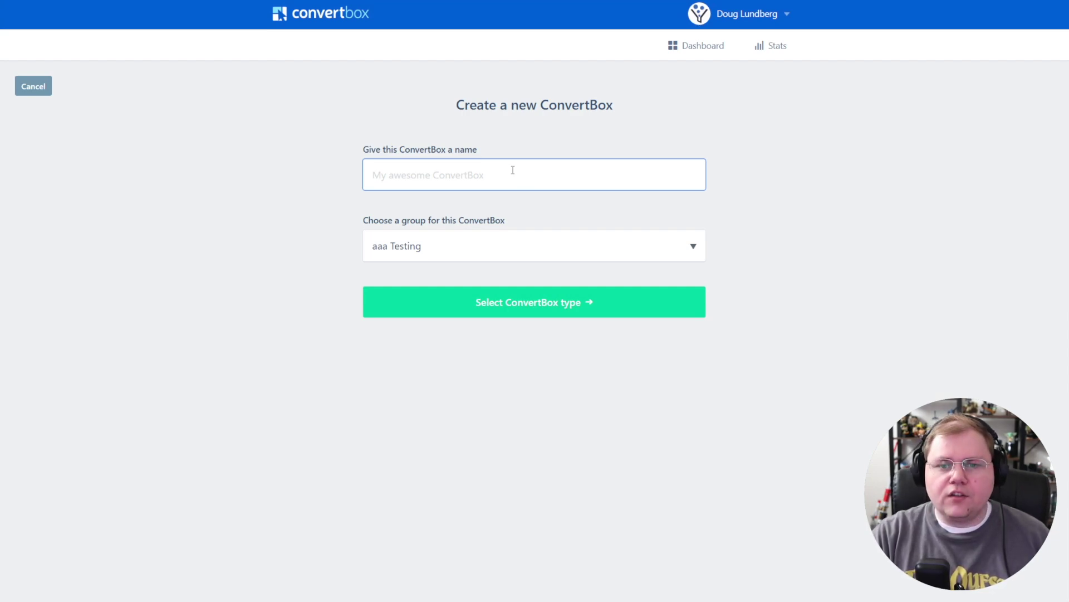
# Name the new ConvertBox 'Webhook Course Enrollment Demo'.
pyautogui.write('Webhook Course EN')
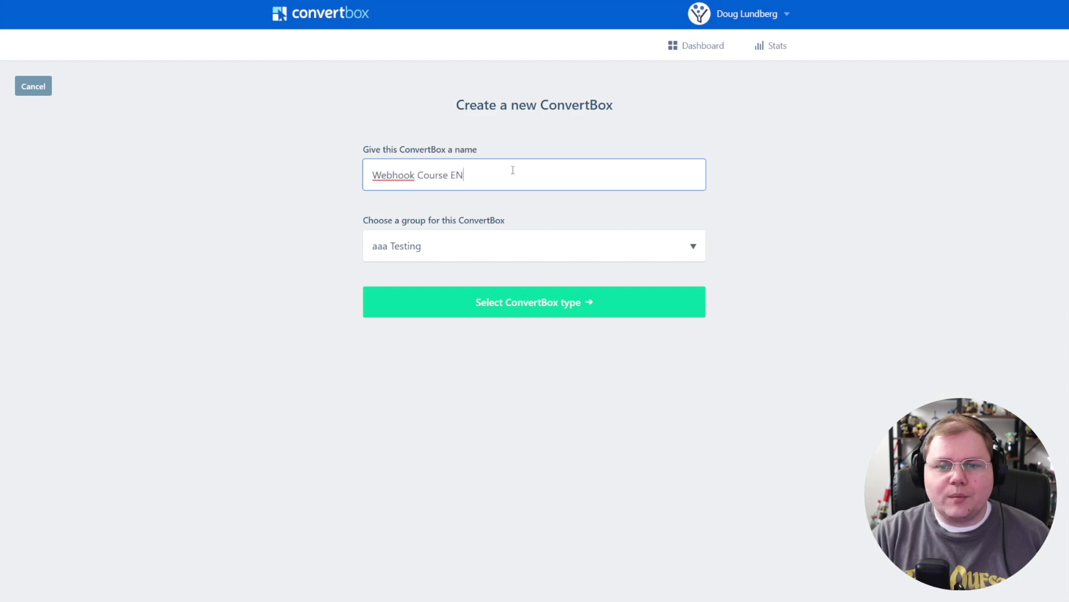
pyautogui.press('BackSpace')
pyautogui.write('nrollment Demo')
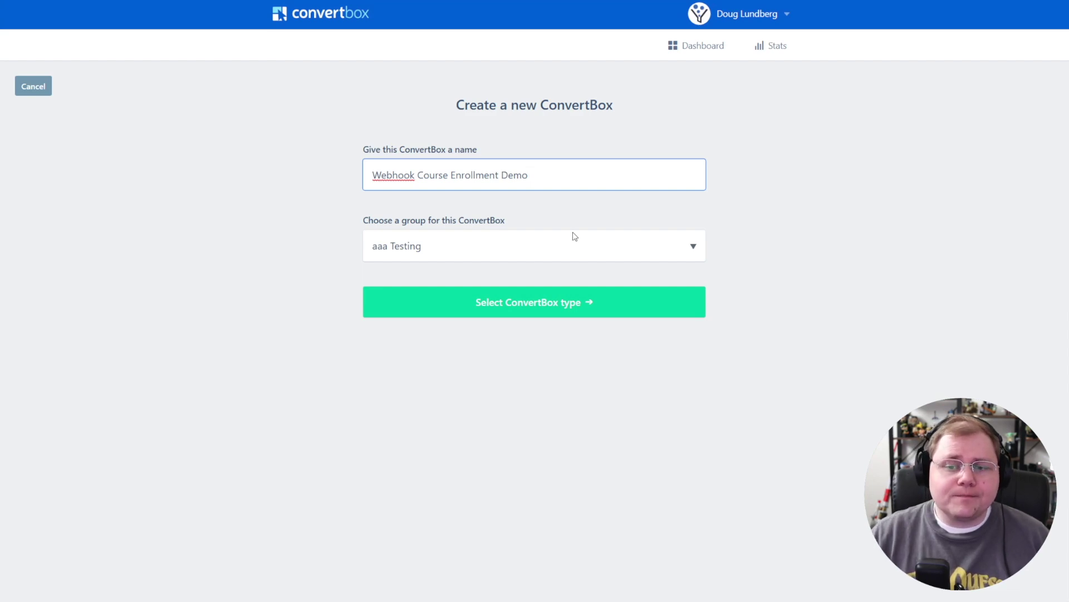
# Make it a Center Modal ConvertBox built from the Consulting template.
pyautogui.click(525, 305)
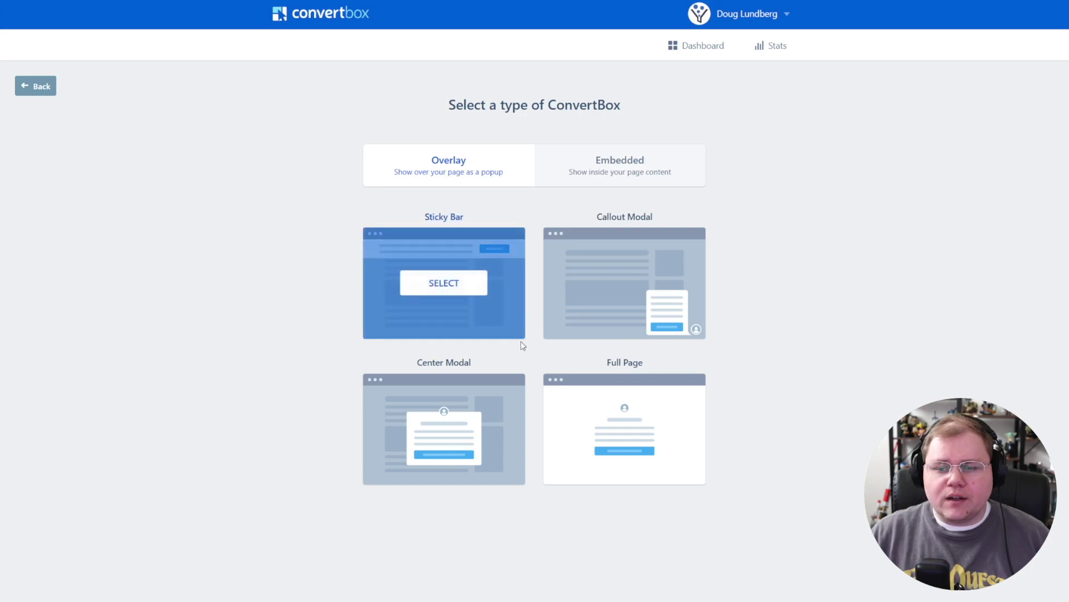
pyautogui.click(446, 434)
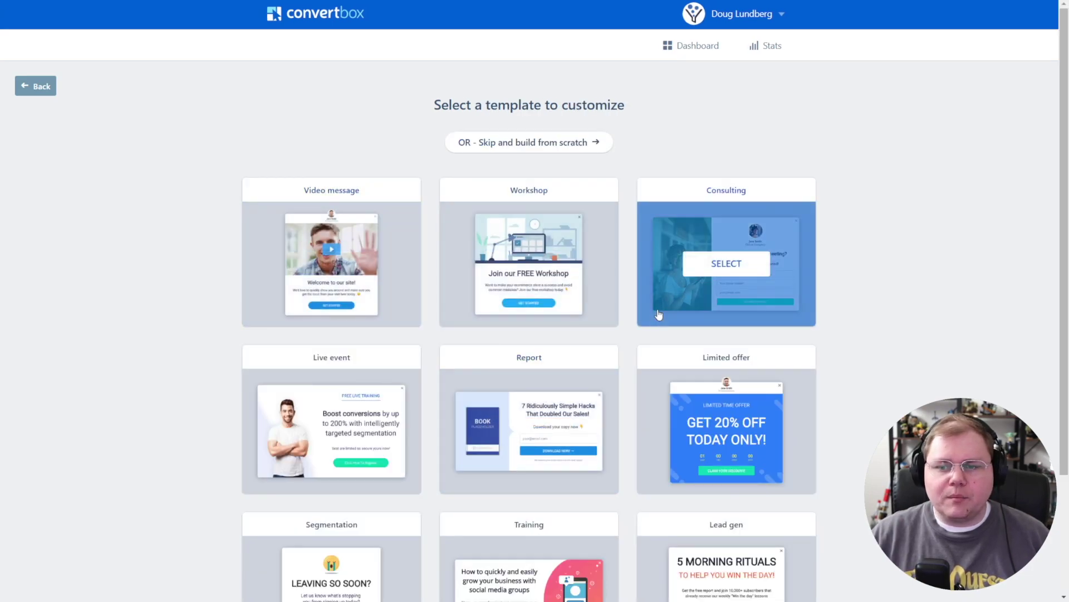
pyautogui.scroll(-2, 659, 316)
pyautogui.click(709, 144)
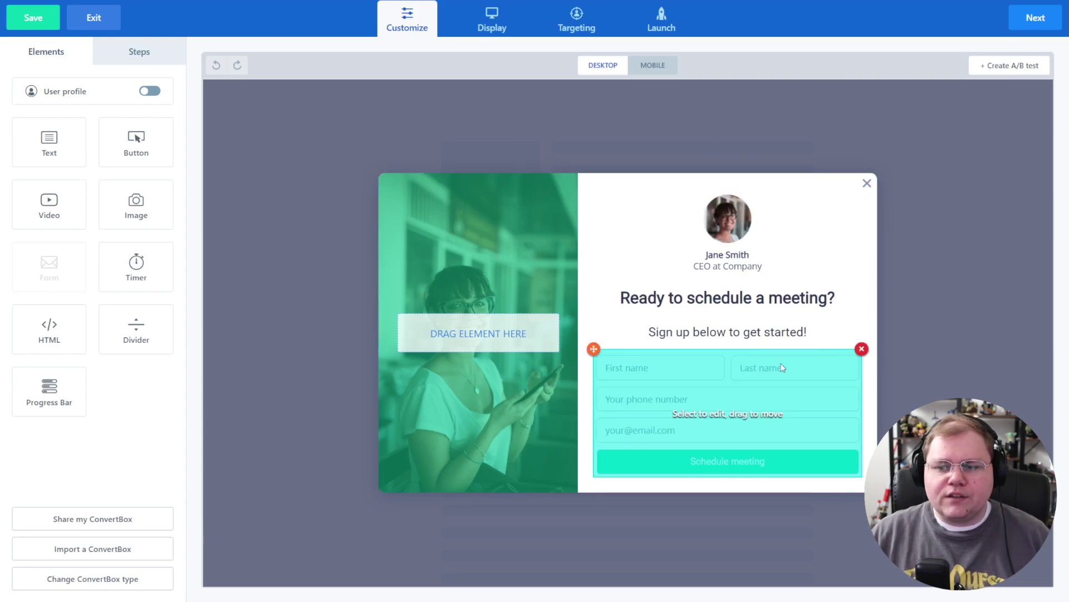
# Remove the Last name and phone number fields from the signup form.
pyautogui.click(640, 385)
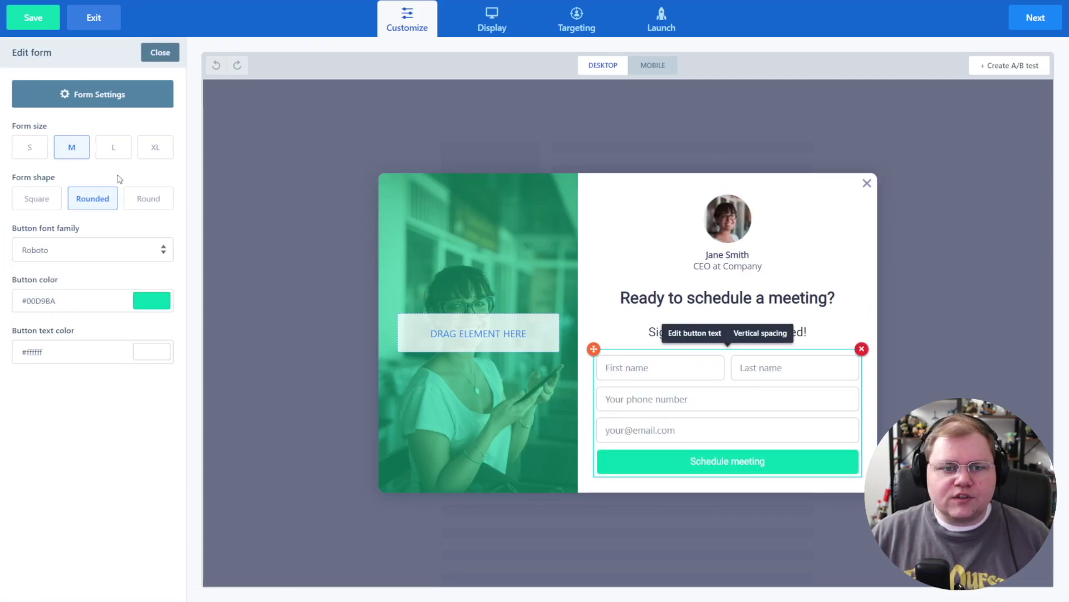
pyautogui.click(92, 101)
pyautogui.click(651, 200)
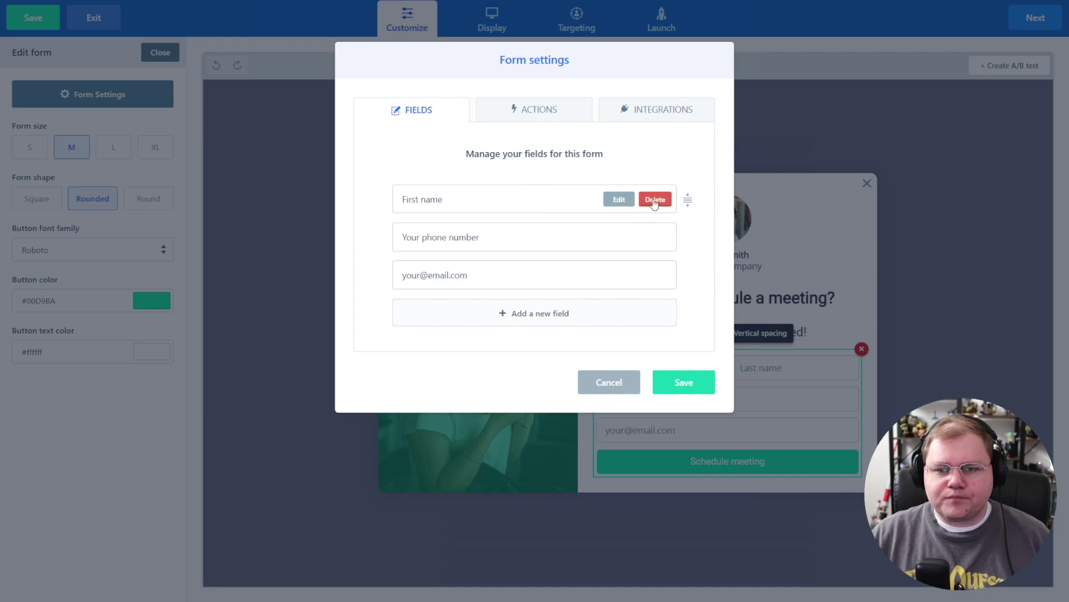
pyautogui.moveTo(564, 243)
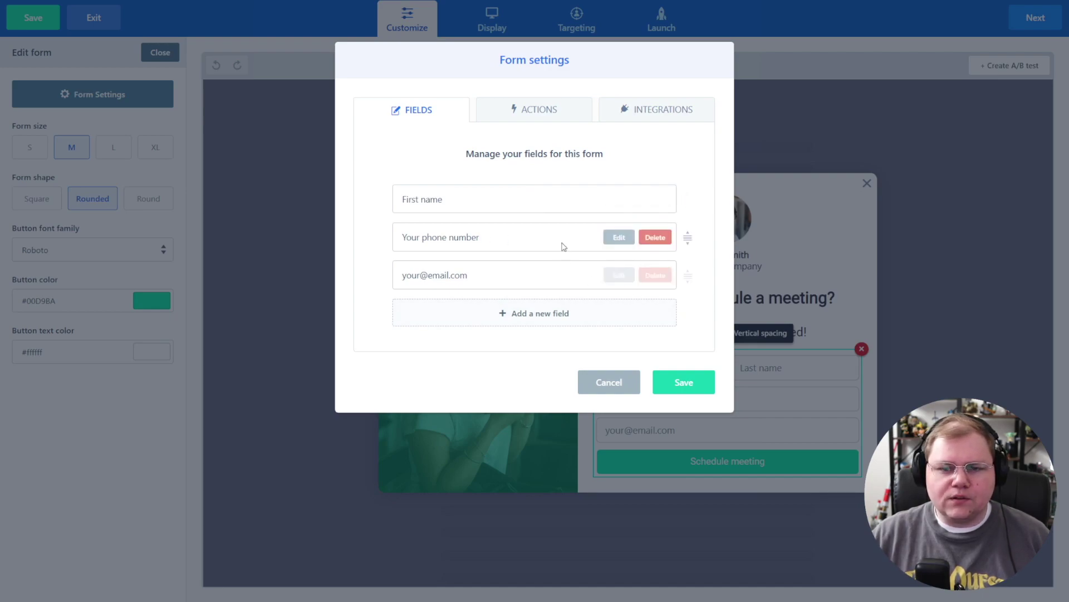
pyautogui.click(652, 237)
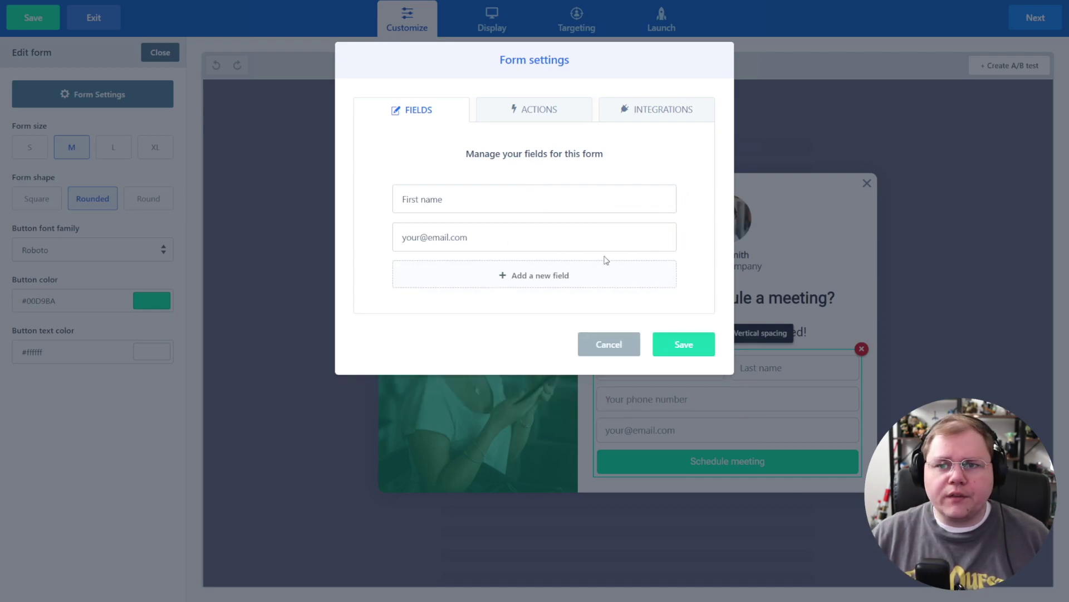
pyautogui.moveTo(592, 241)
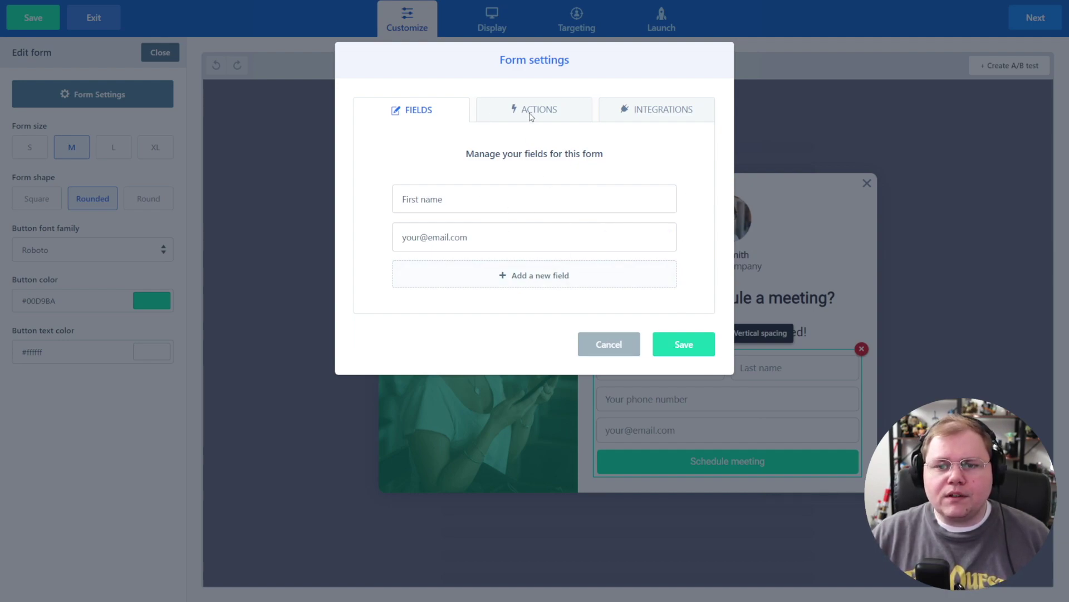
# Add a Webhooks integration to the form using the automation's pasted webhook URL.
pyautogui.click(644, 113)
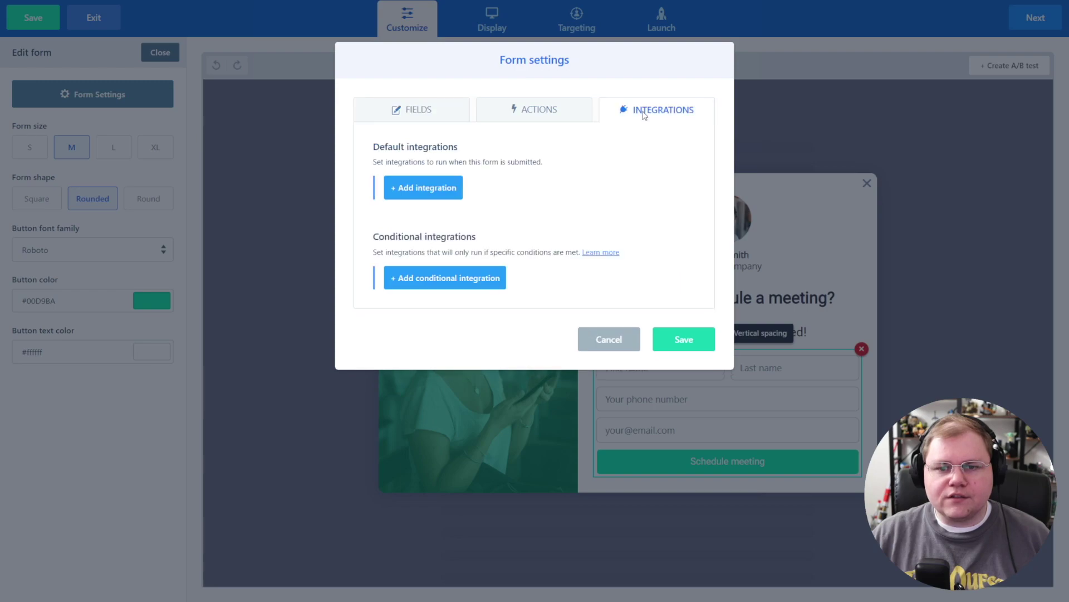
pyautogui.click(428, 189)
pyautogui.click(452, 131)
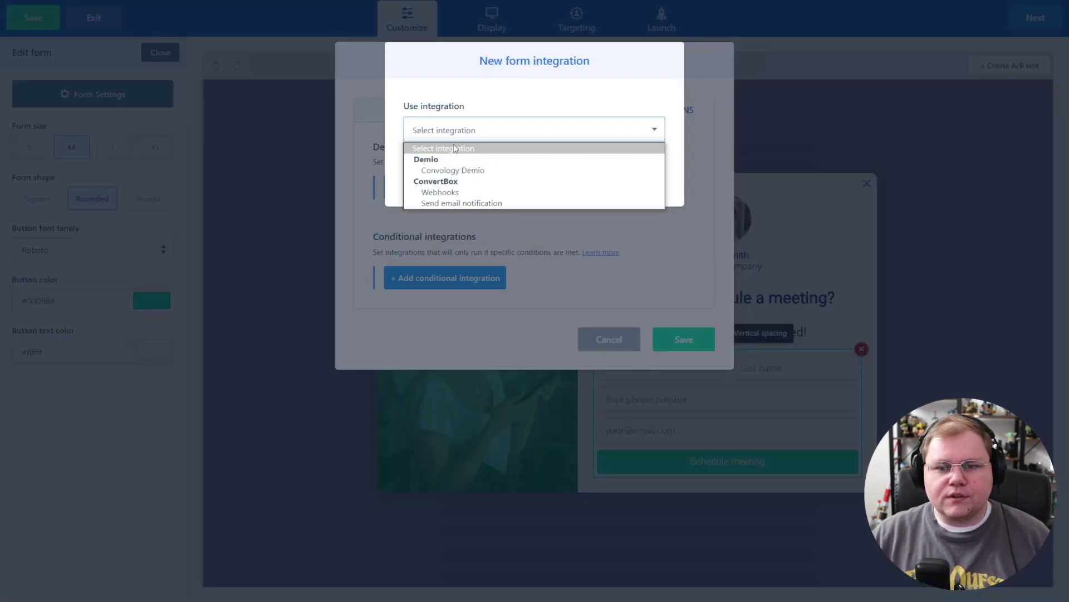
pyautogui.click(454, 191)
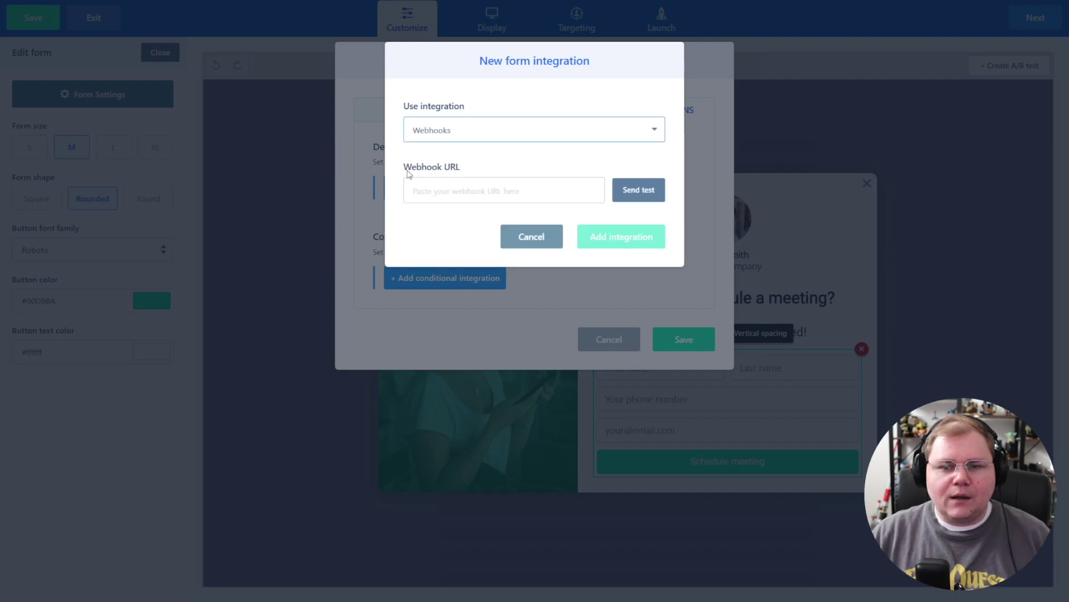
pyautogui.click(458, 193)
pyautogui.hotkey('ctrl', 'v')
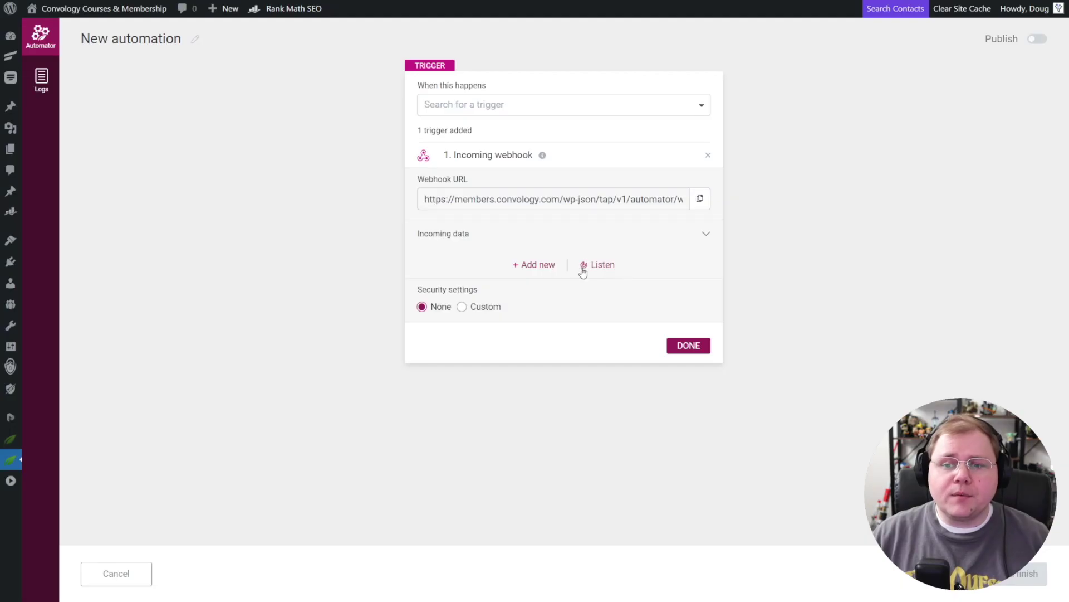
# Capture a test webhook submission and remove the campaign_name, convertbox_name, convertbox_id and $referer keys.
pyautogui.click(599, 271)
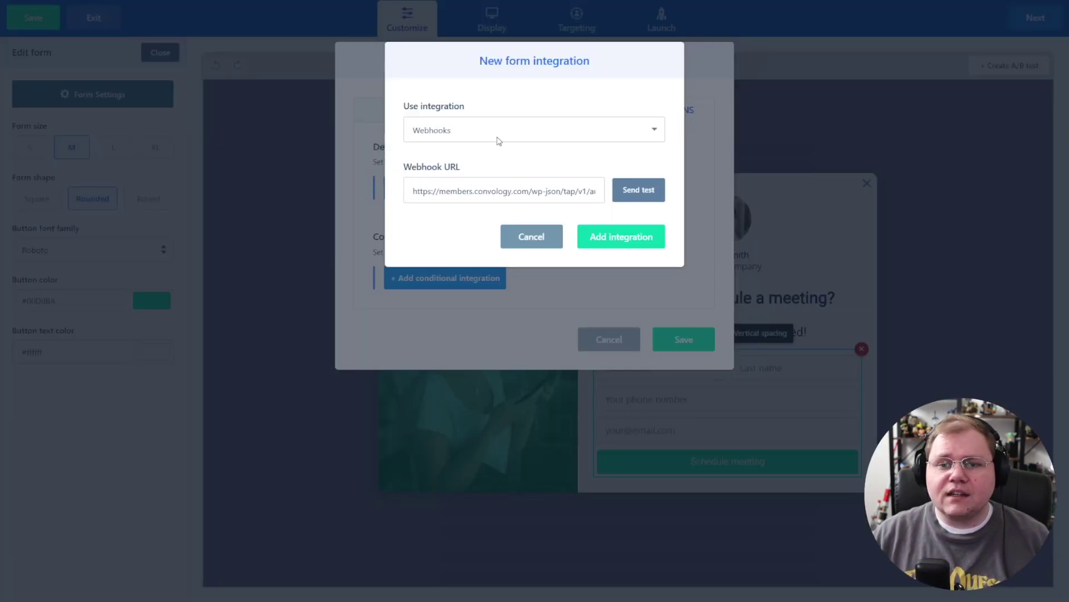
pyautogui.click(640, 190)
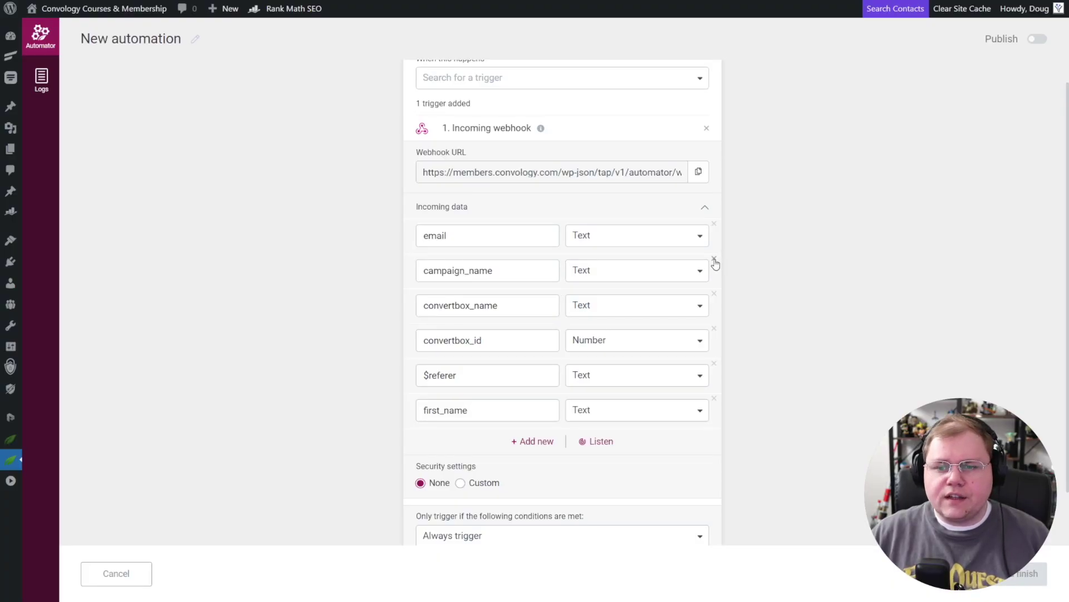
pyautogui.click(715, 261)
pyautogui.click(715, 262)
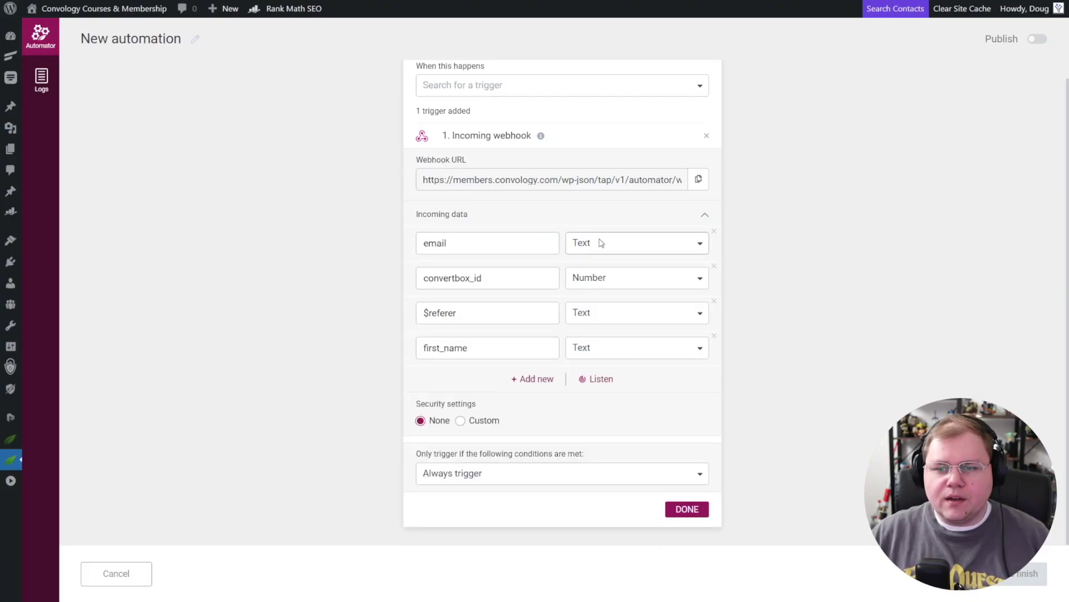
pyautogui.click(715, 266)
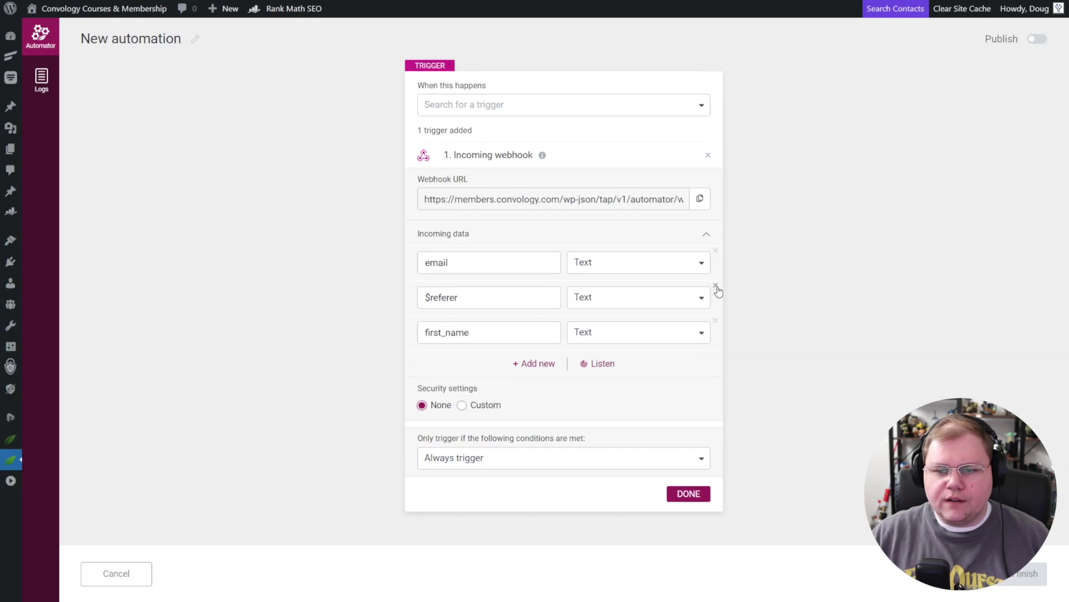
pyautogui.click(716, 287)
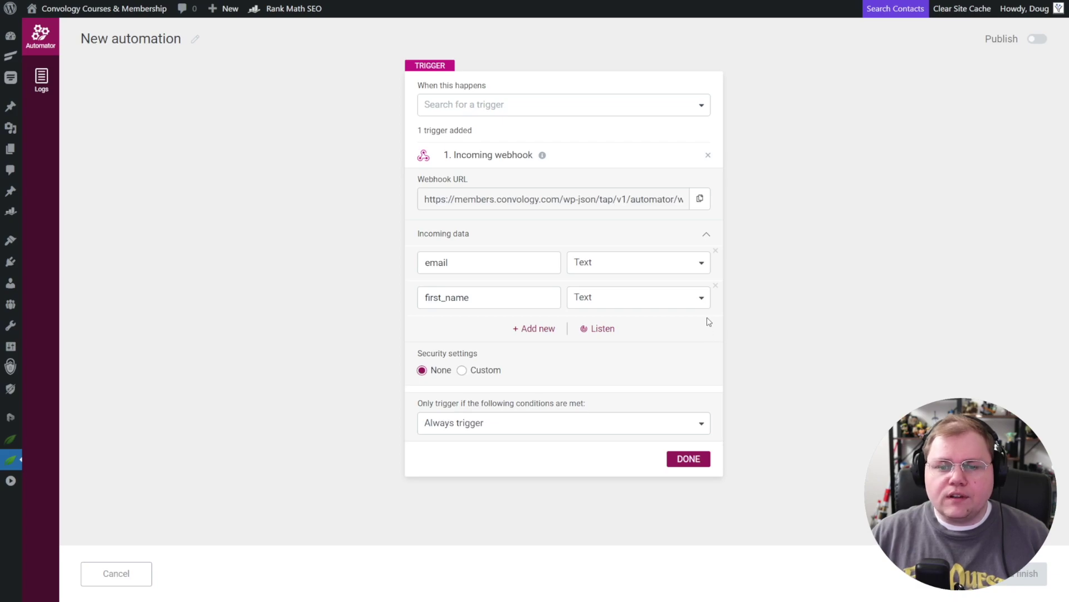
# Type email as Email and first_name as Text, then finish the trigger.
pyautogui.click(636, 269)
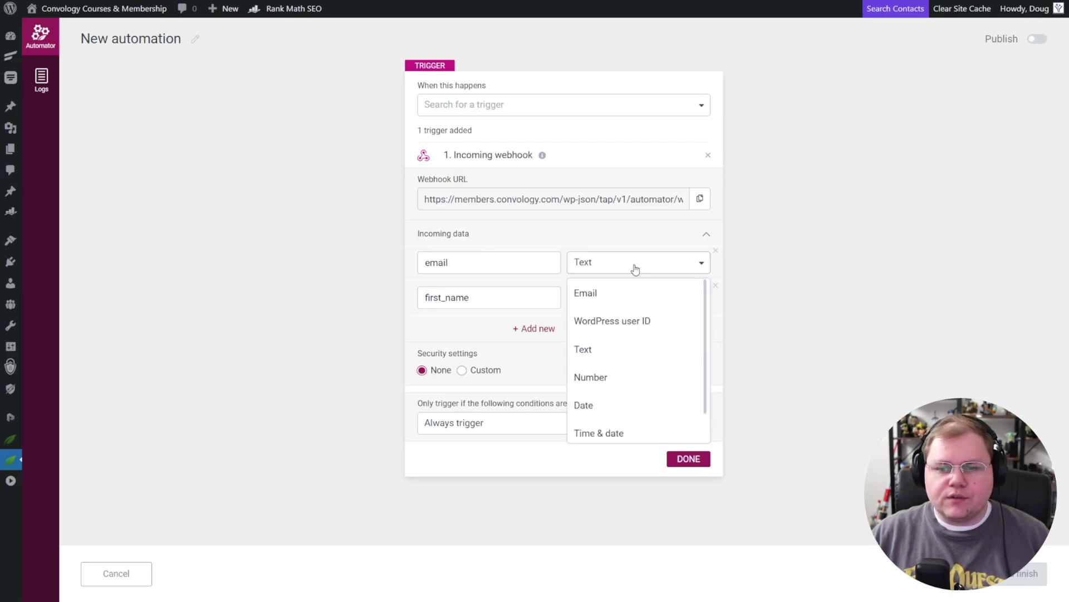
pyautogui.click(589, 294)
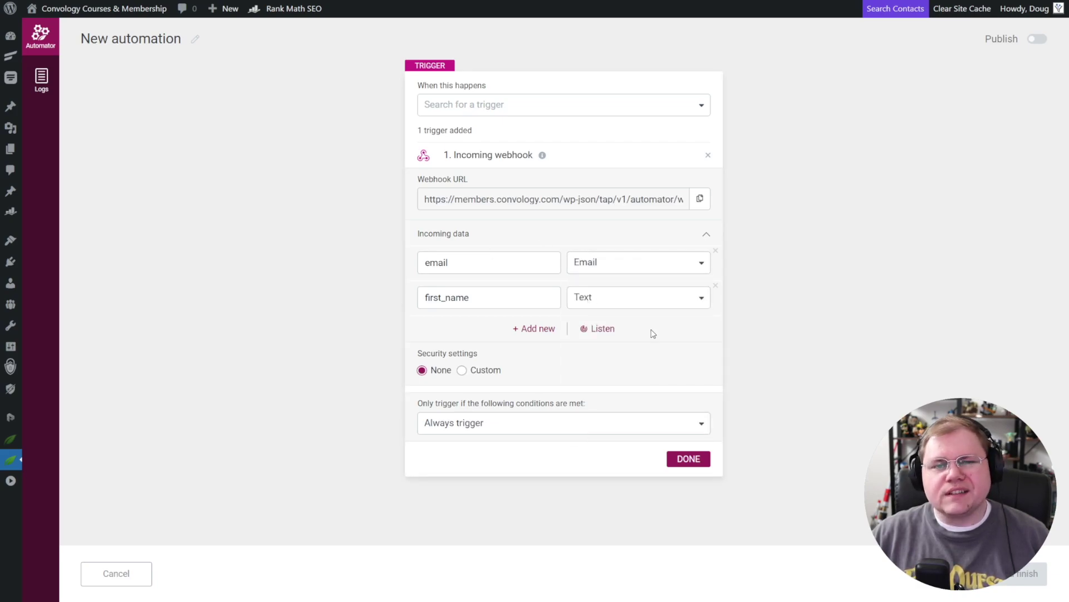
pyautogui.click(632, 301)
pyautogui.click(633, 303)
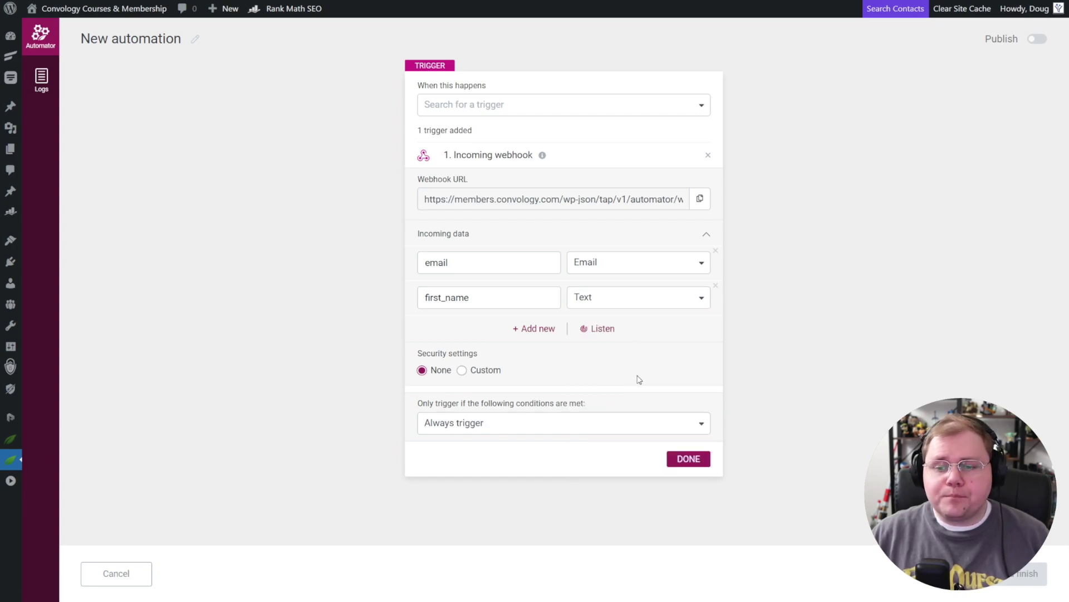
pyautogui.click(689, 458)
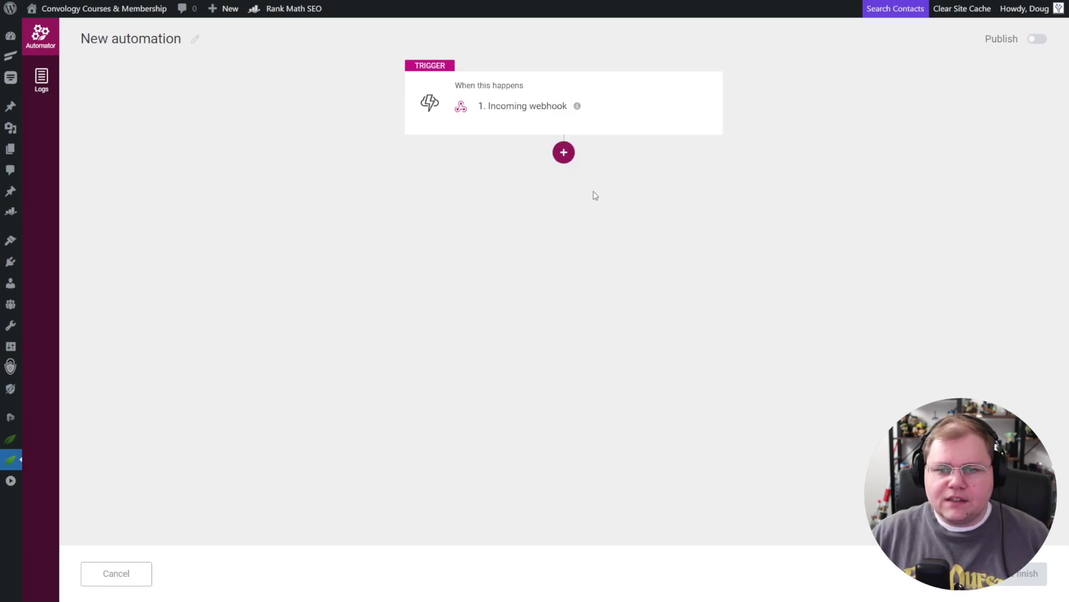
# Add a Find or create user action that registers new users with the Subscriber role.
pyautogui.click(561, 155)
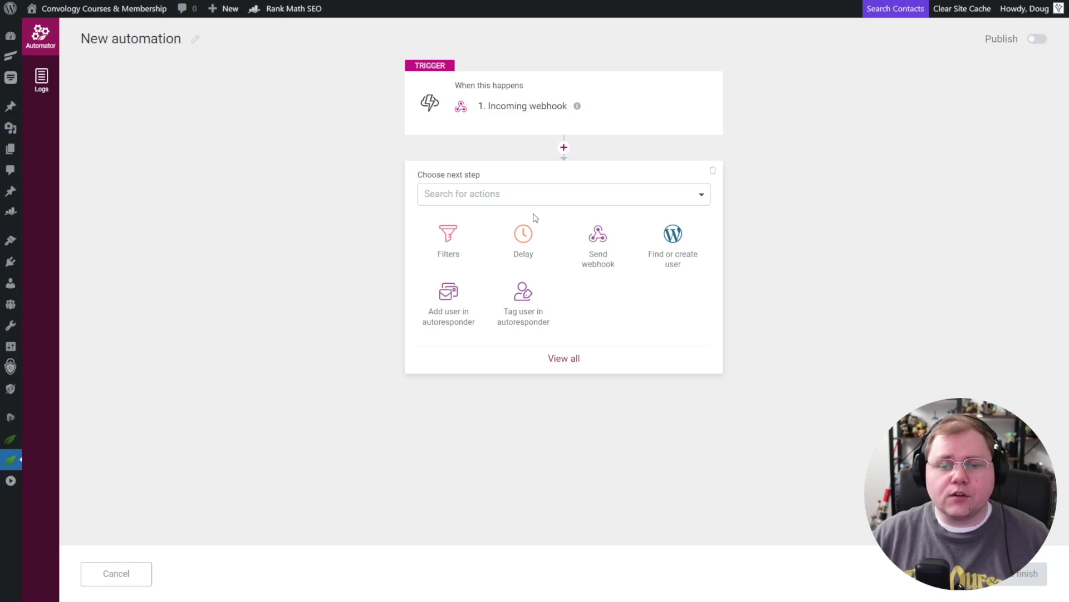
pyautogui.click(565, 359)
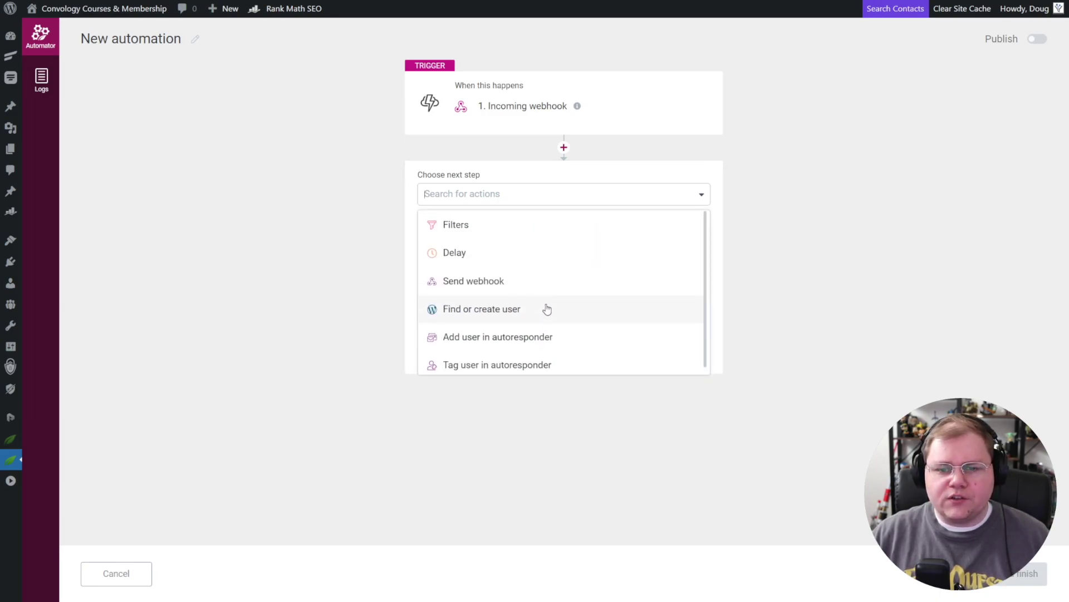
pyautogui.click(504, 310)
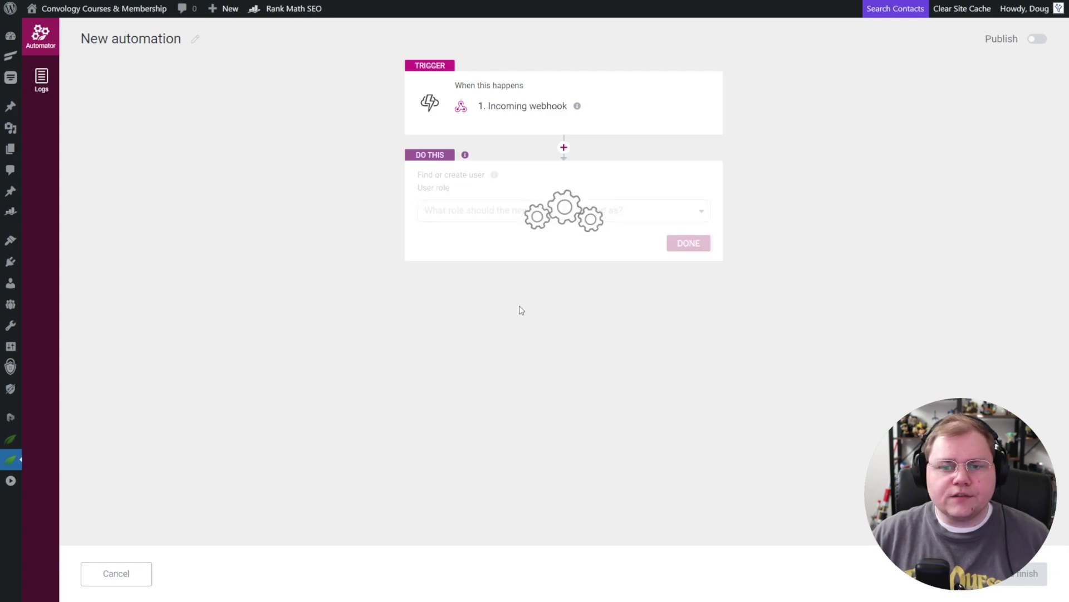
pyautogui.click(666, 213)
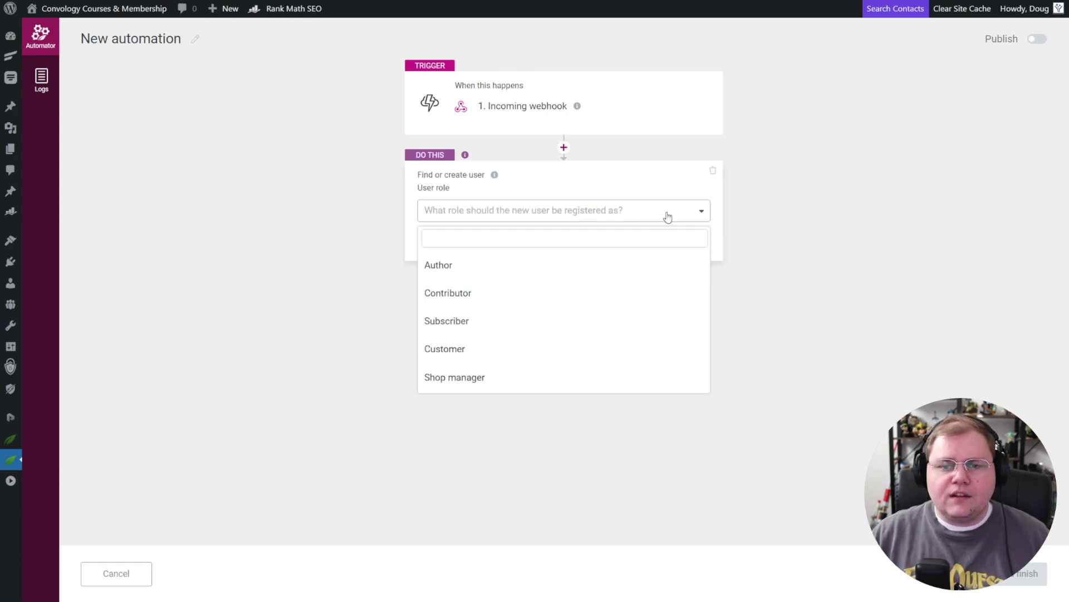
pyautogui.click(491, 319)
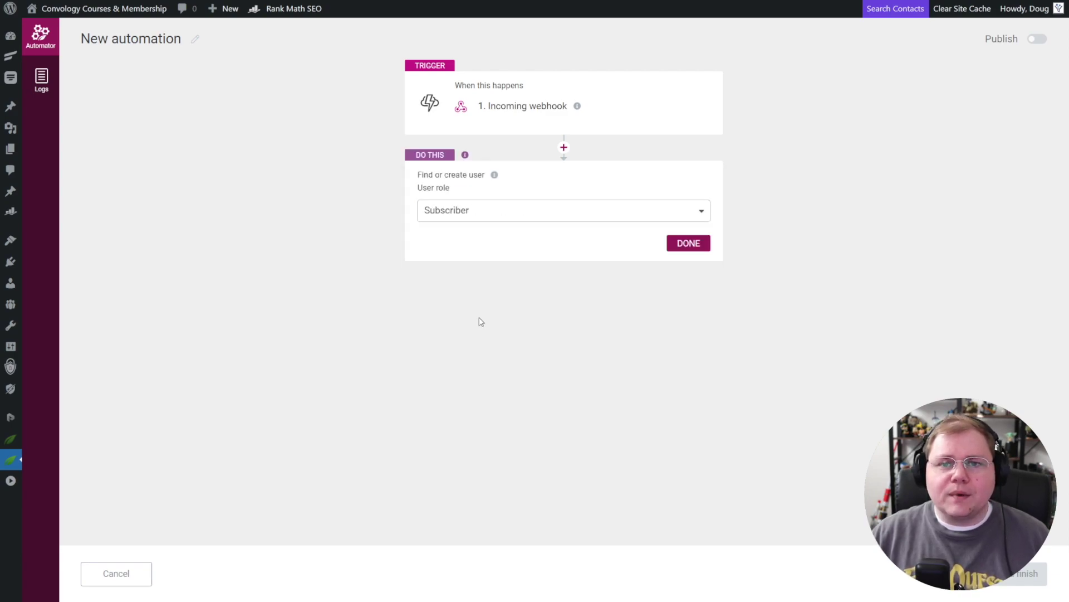
pyautogui.click(685, 244)
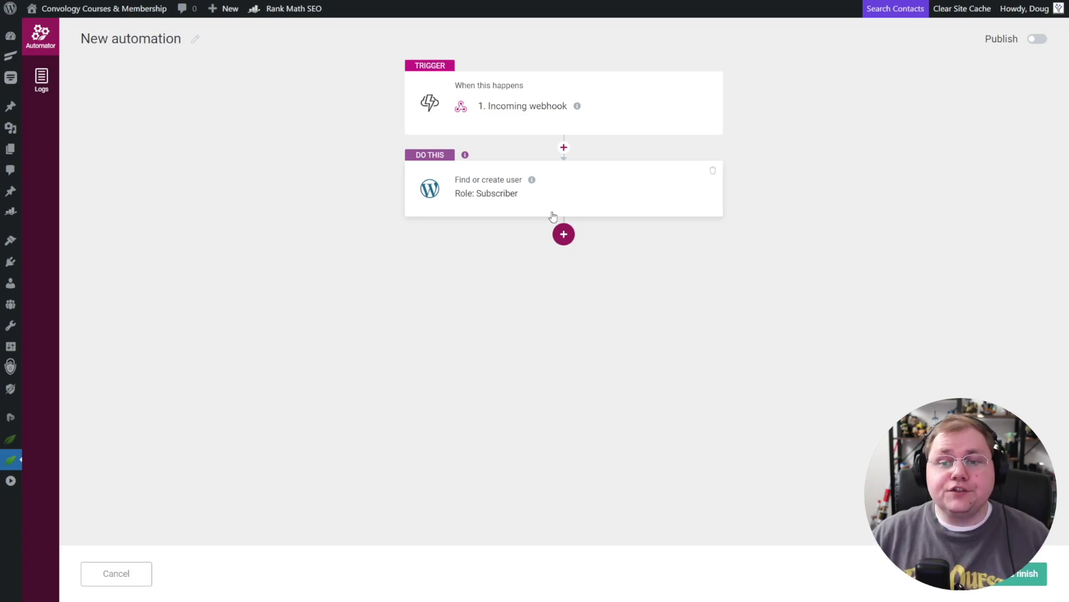
pyautogui.click(572, 238)
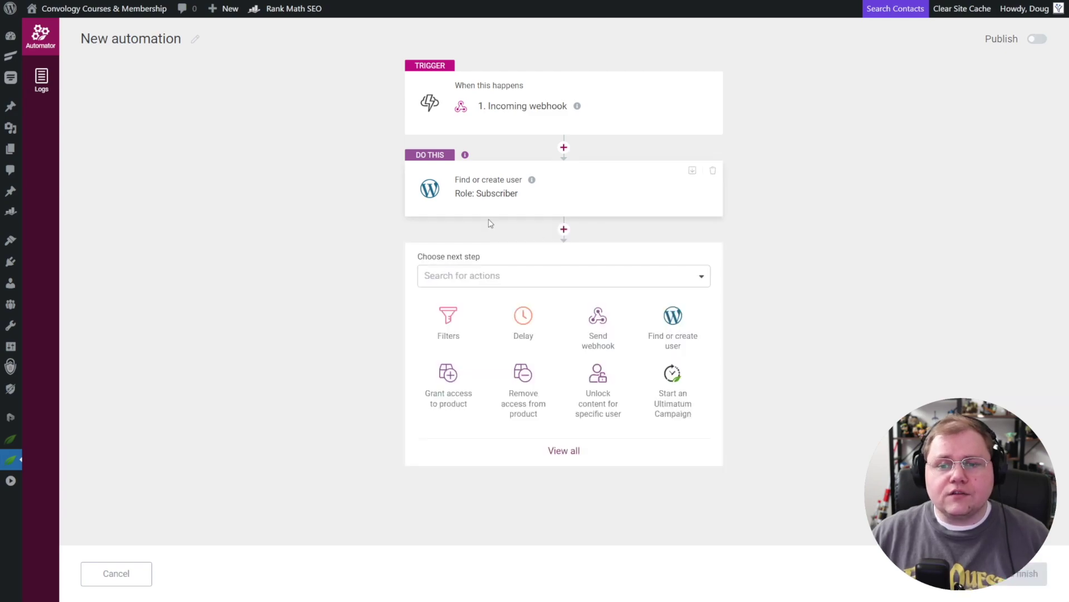
# Add a Grant access to product action for Thrive Apprentice to Master.
pyautogui.click(451, 394)
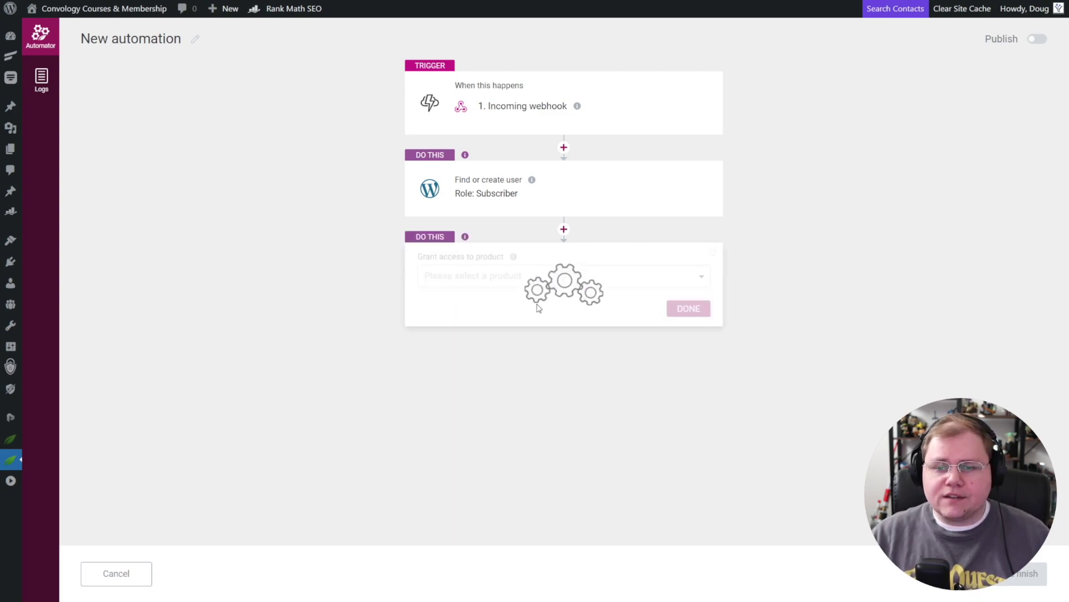
pyautogui.click(673, 276)
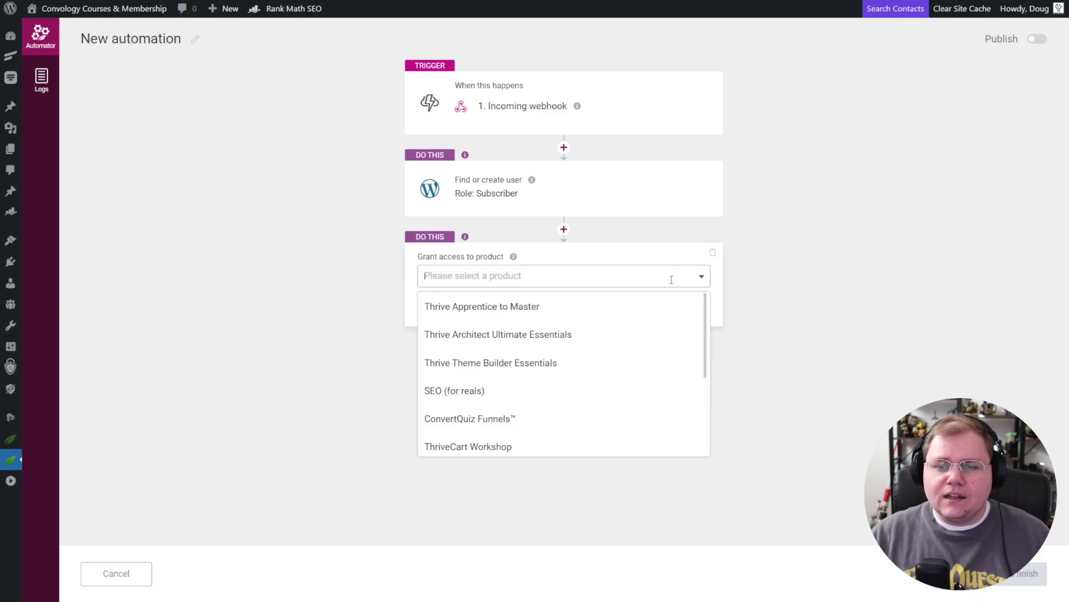
pyautogui.click(530, 305)
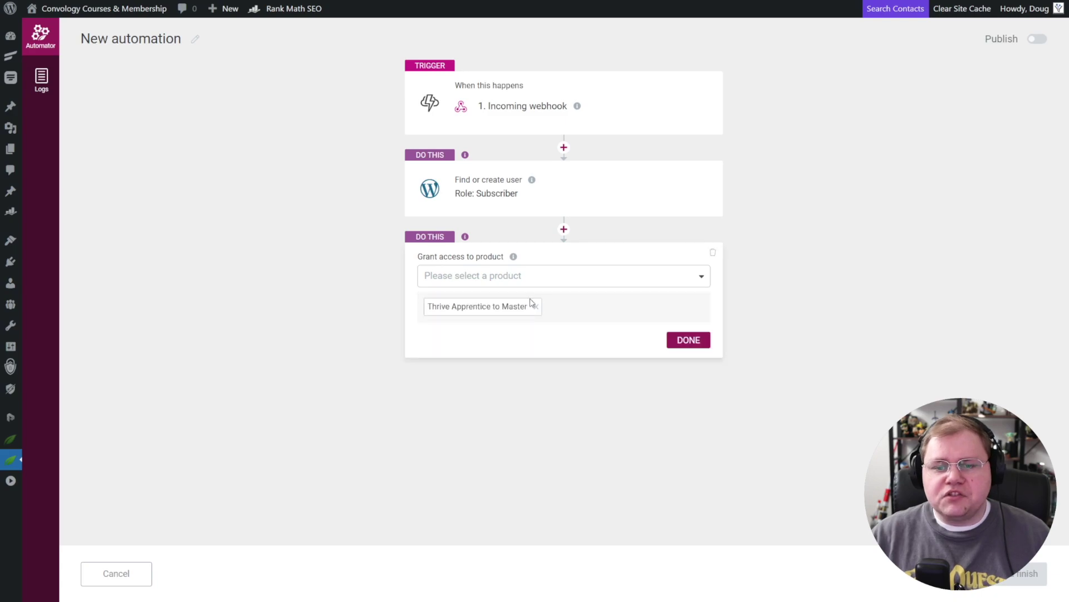
pyautogui.click(684, 341)
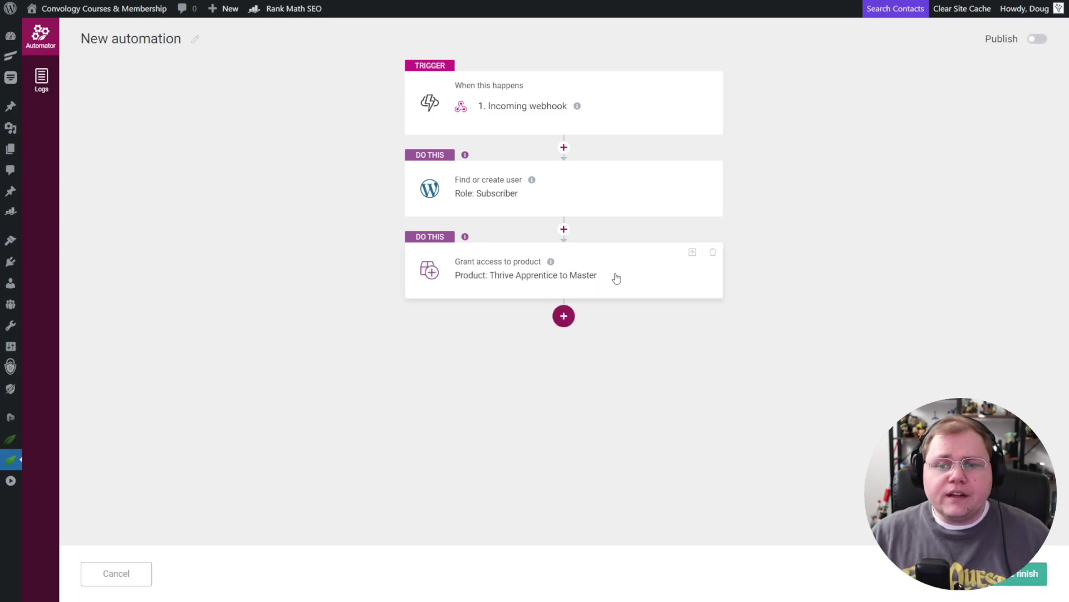
pyautogui.click(567, 318)
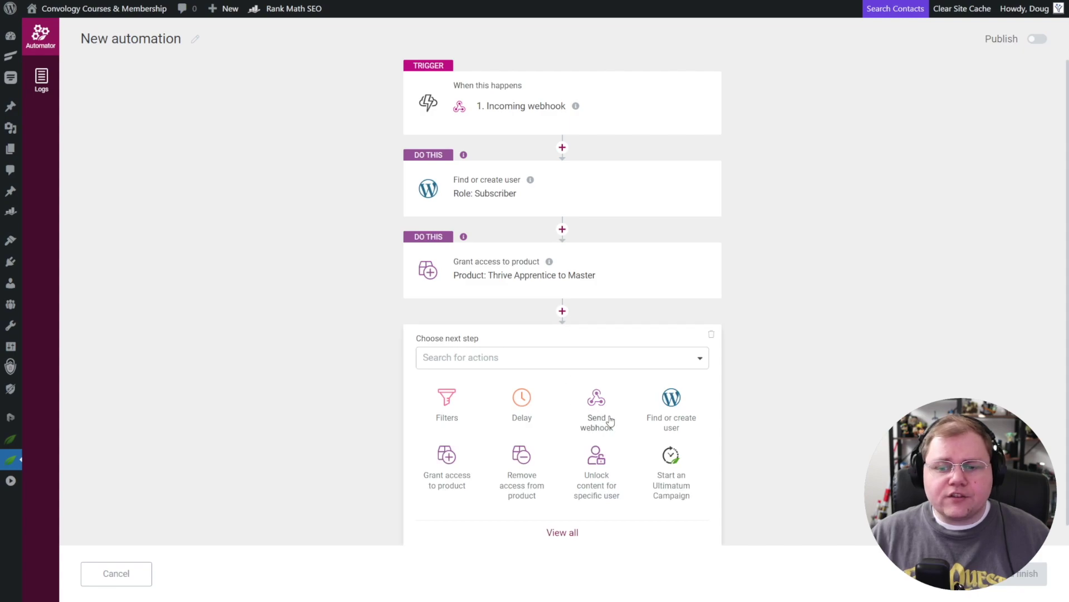
pyautogui.scroll(-1, 635, 430)
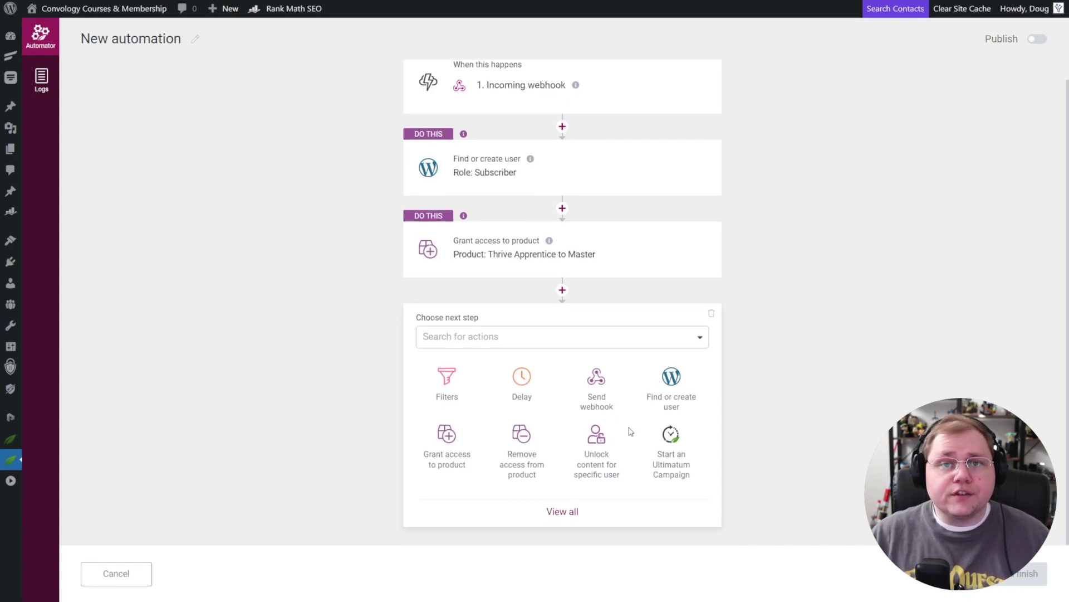
pyautogui.click(571, 514)
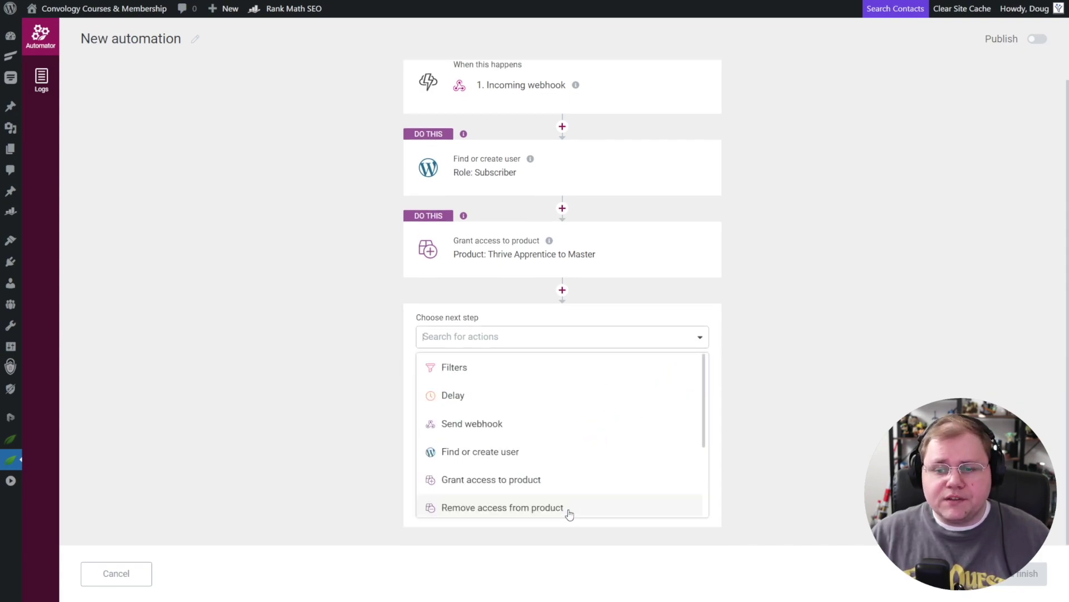
pyautogui.scroll(-2, 563, 401)
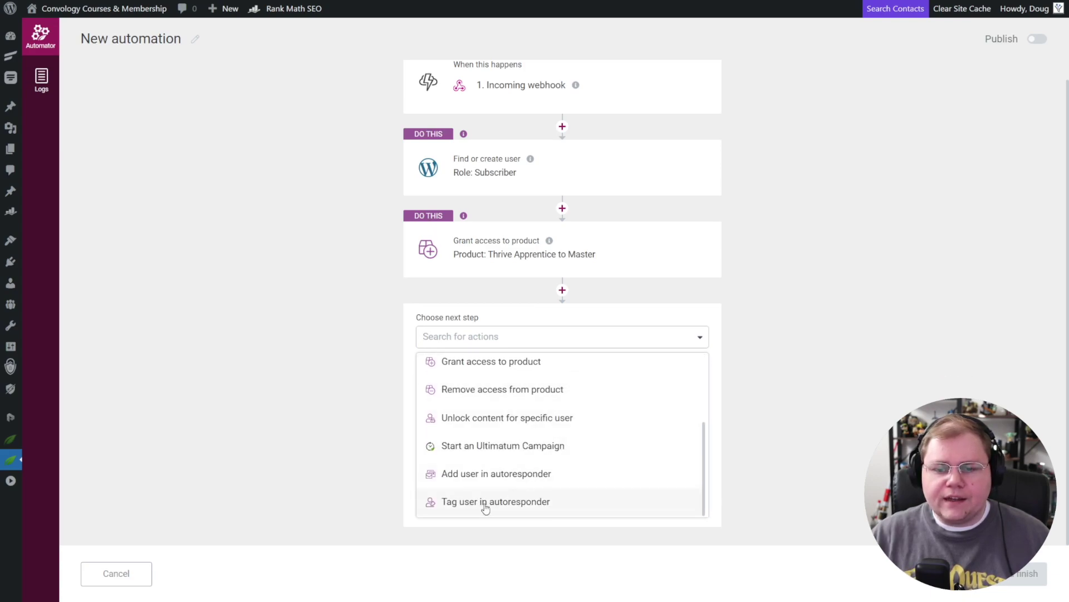
pyautogui.click(489, 502)
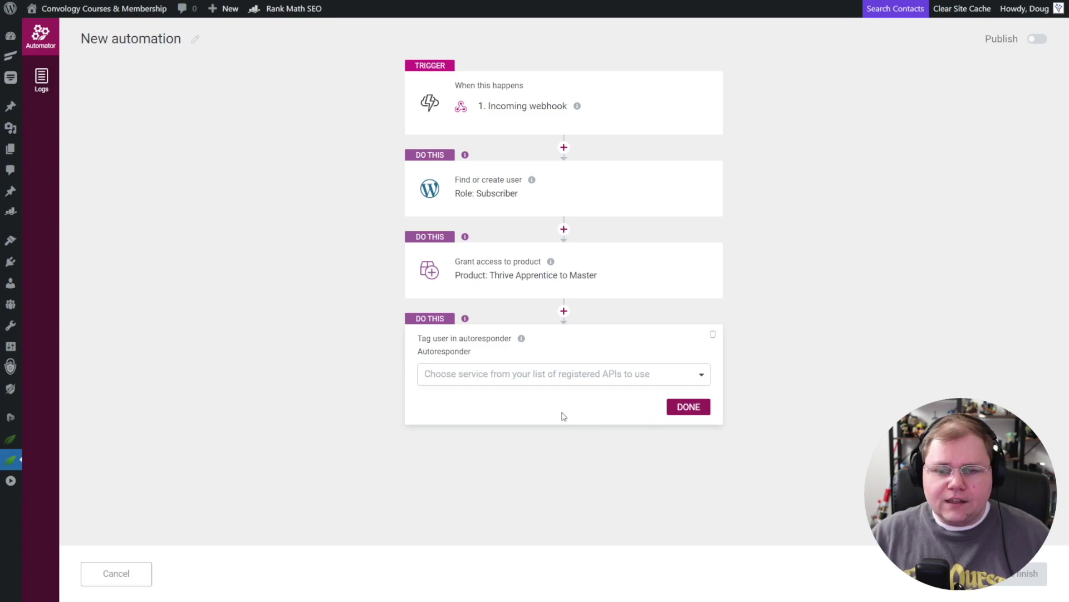
pyautogui.click(547, 384)
pyautogui.click(464, 434)
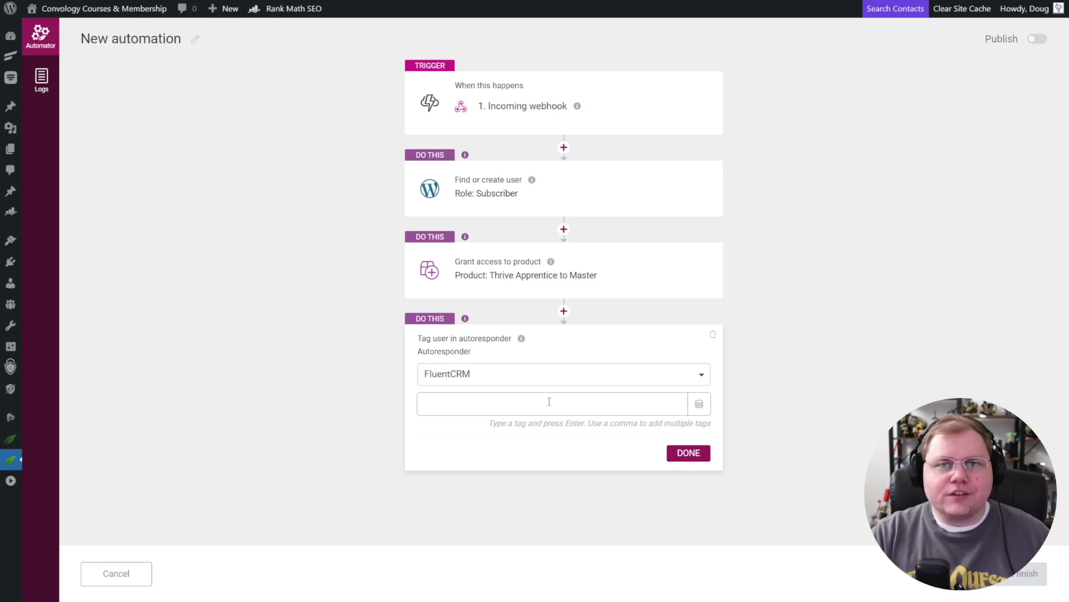
pyautogui.click(713, 334)
pyautogui.click(585, 412)
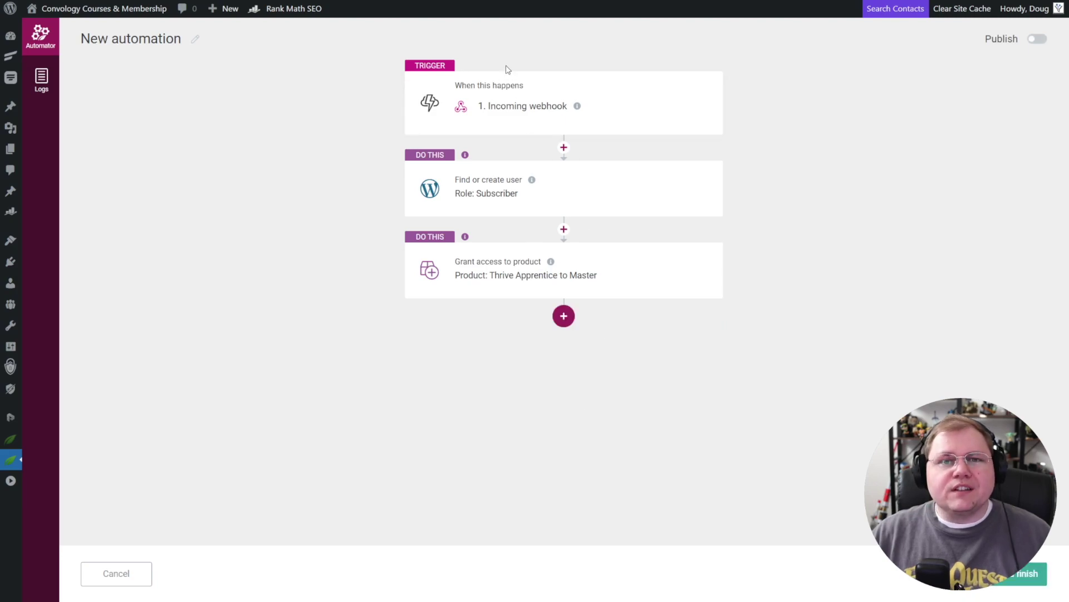
# Switch the automation to Published and save it with Finish.
pyautogui.click(1037, 39)
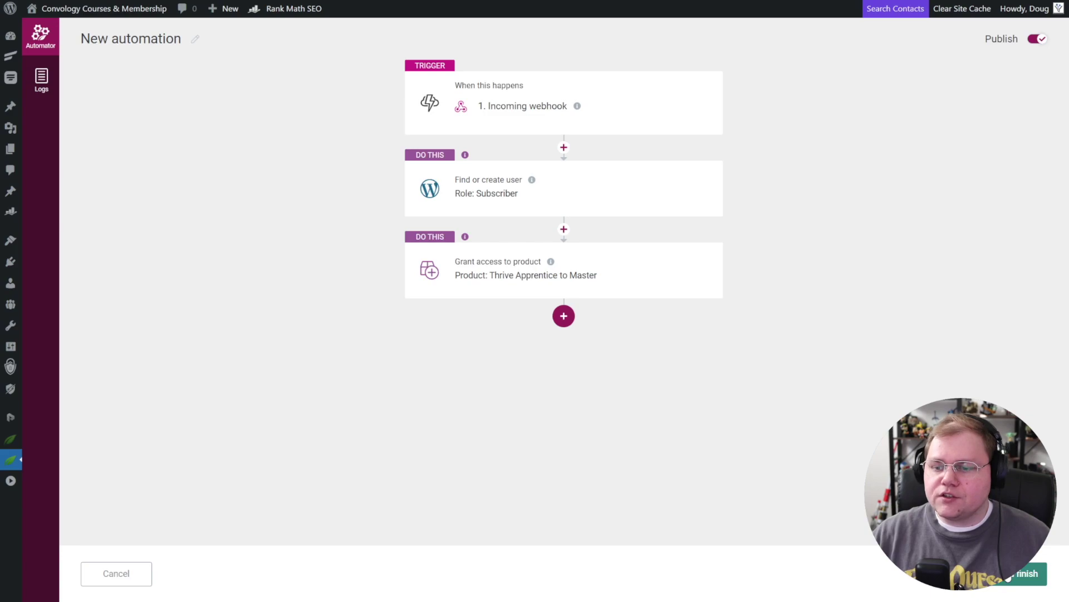
pyautogui.click(1009, 575)
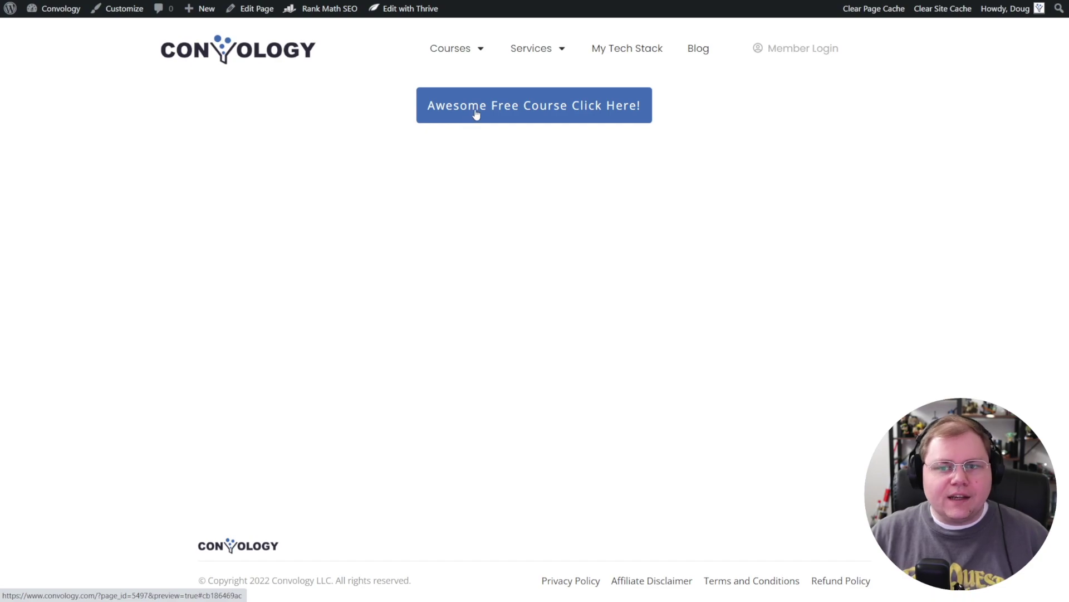
# Open the free course popup, autofill a test first name and e-mail, and submit it.
pyautogui.click(492, 116)
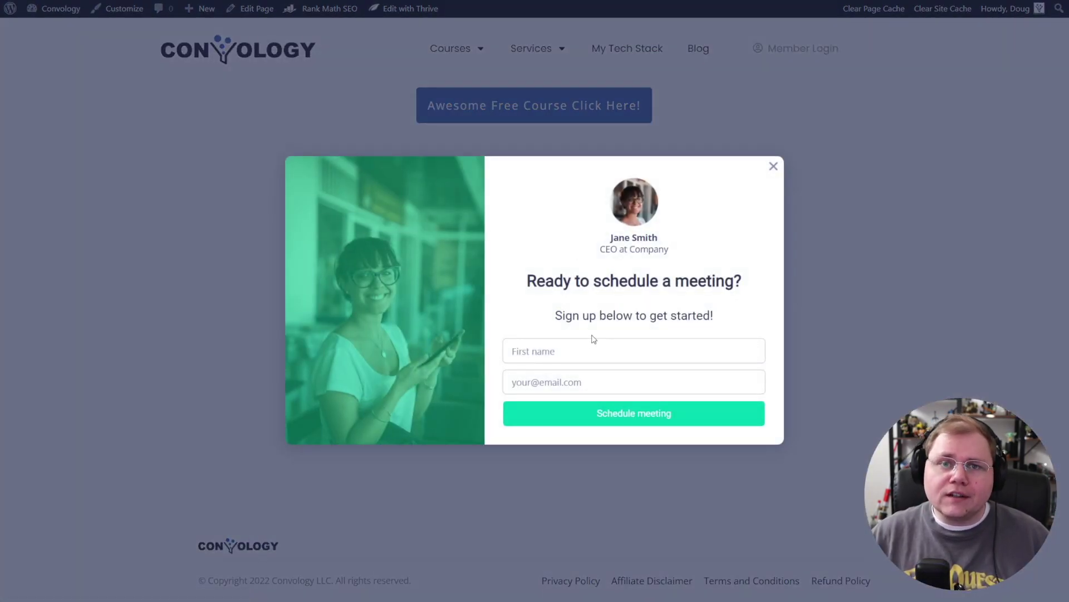
pyautogui.click(577, 350)
pyautogui.click(674, 382)
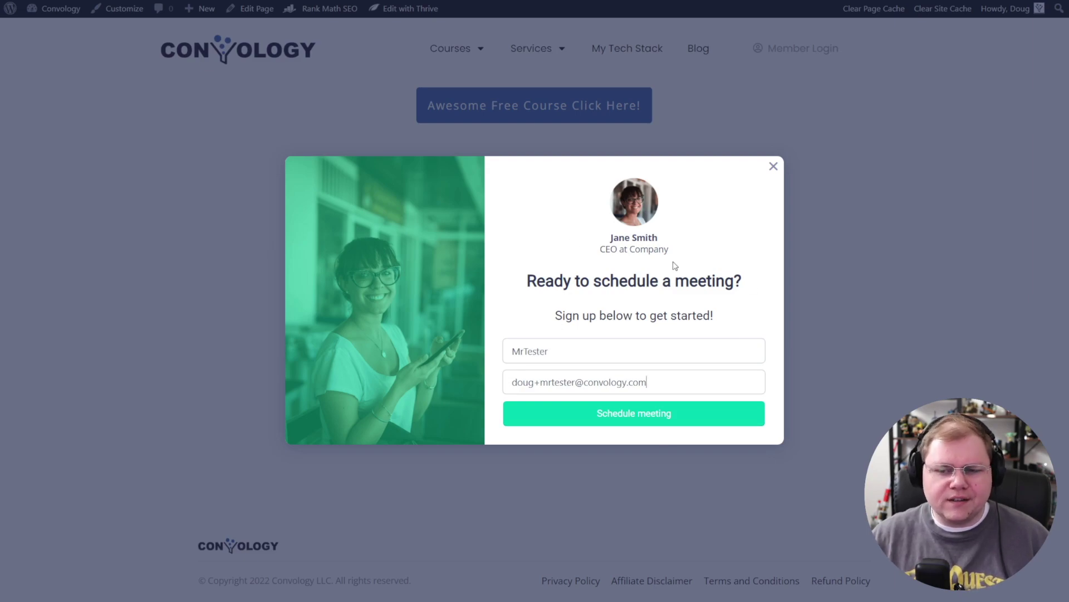
pyautogui.click(670, 418)
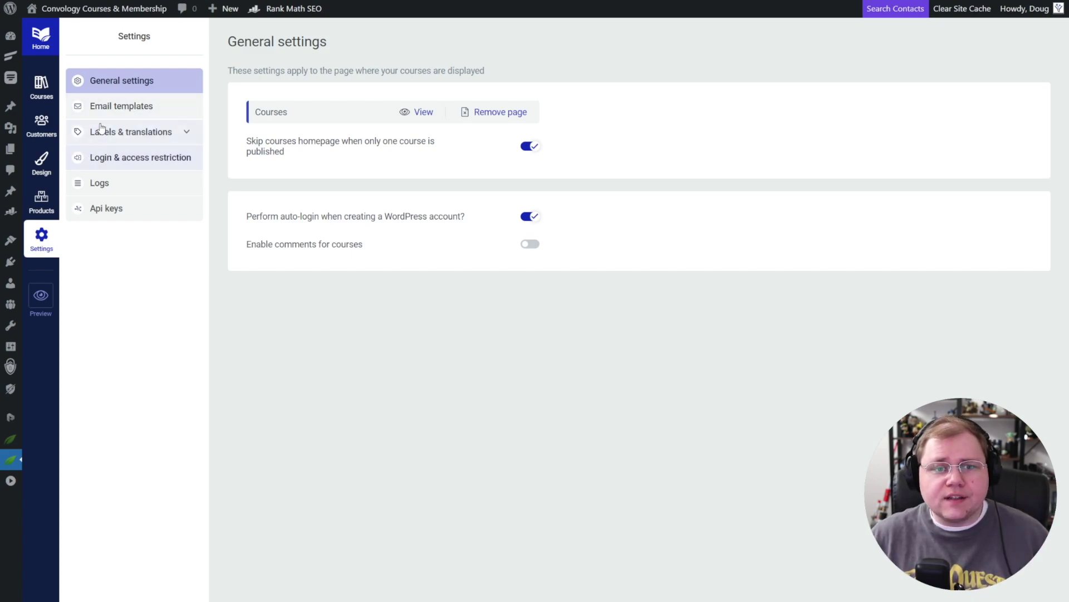
# Open the New Account Created email template and read through its message.
pyautogui.click(129, 112)
pyautogui.click(332, 84)
pyautogui.click(303, 117)
pyautogui.scroll(1, 414, 254)
pyautogui.scroll(2, 414, 254)
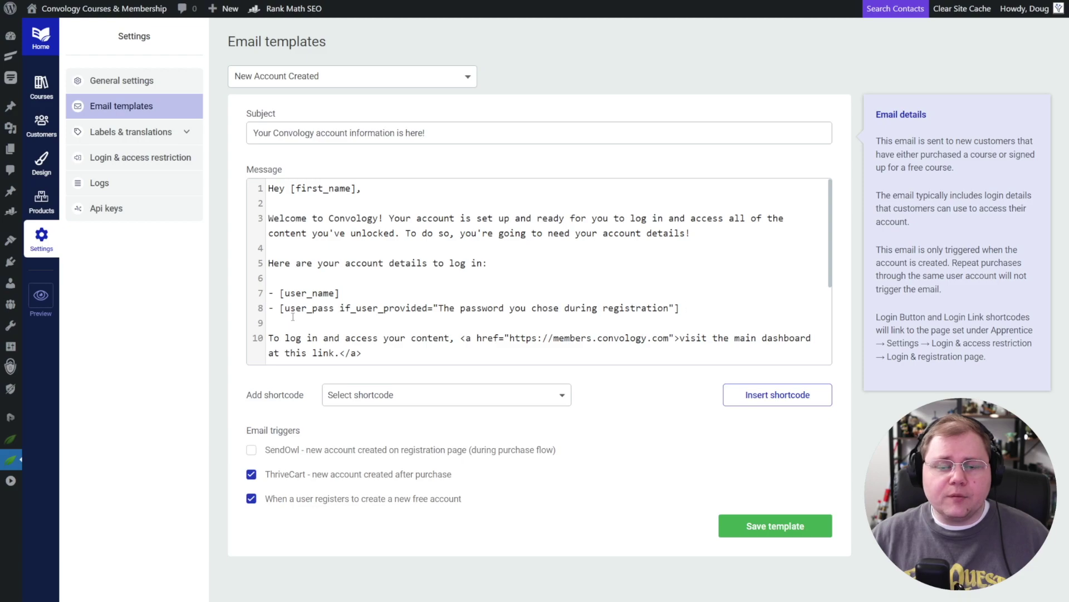
pyautogui.scroll(-1, 461, 297)
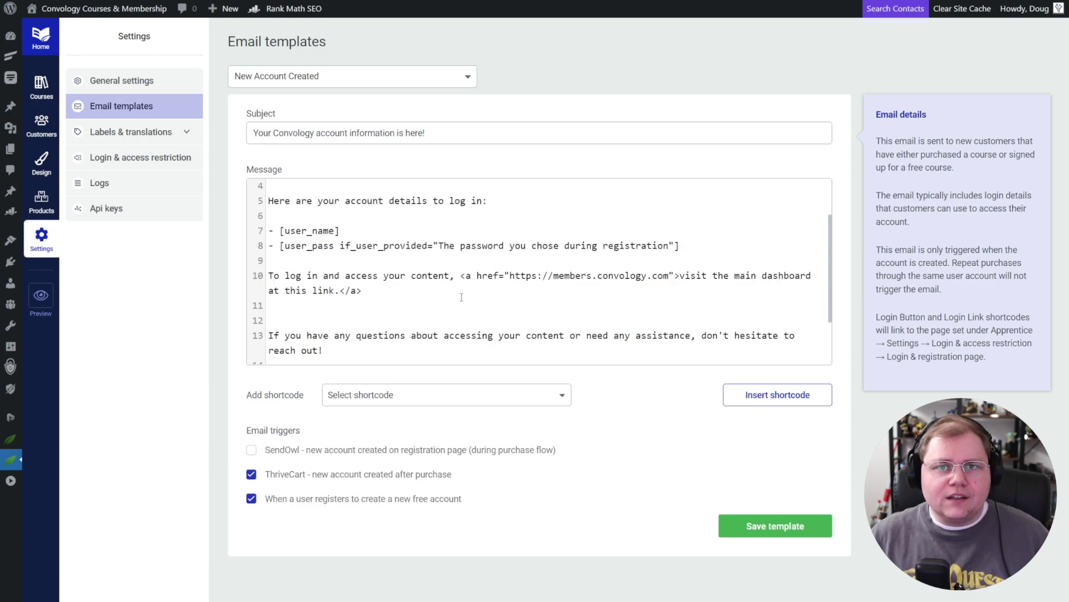